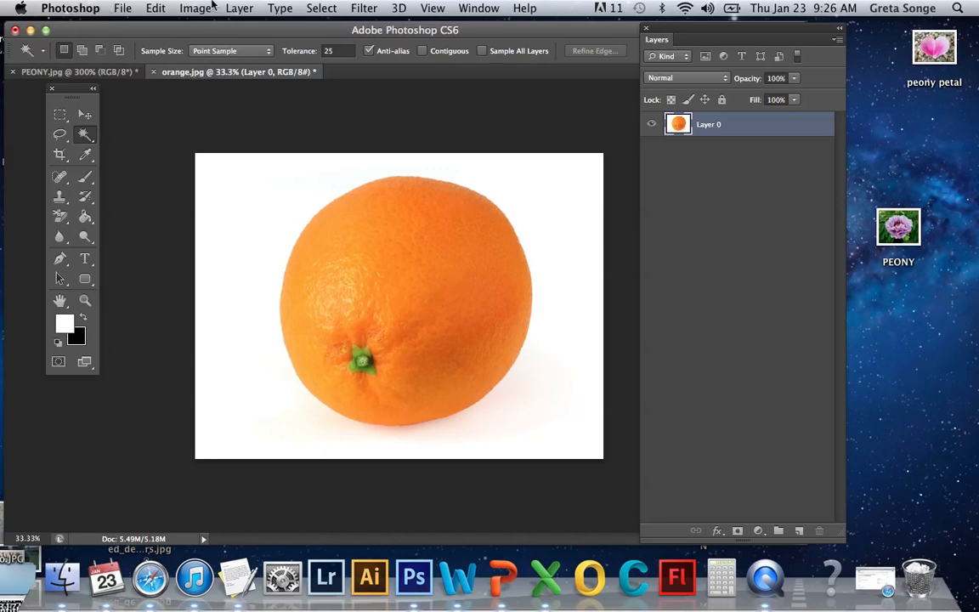
Step: Start a new document based on the U.S. Paper preset at Letter size
{"action": "left_click", "coordinate": [123, 11]}
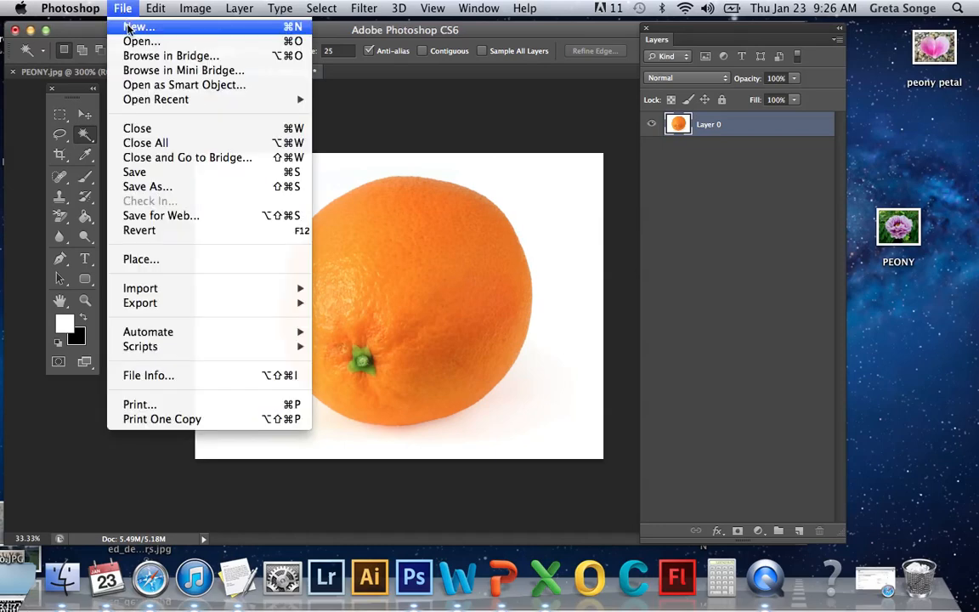
{"action": "left_click", "coordinate": [129, 28]}
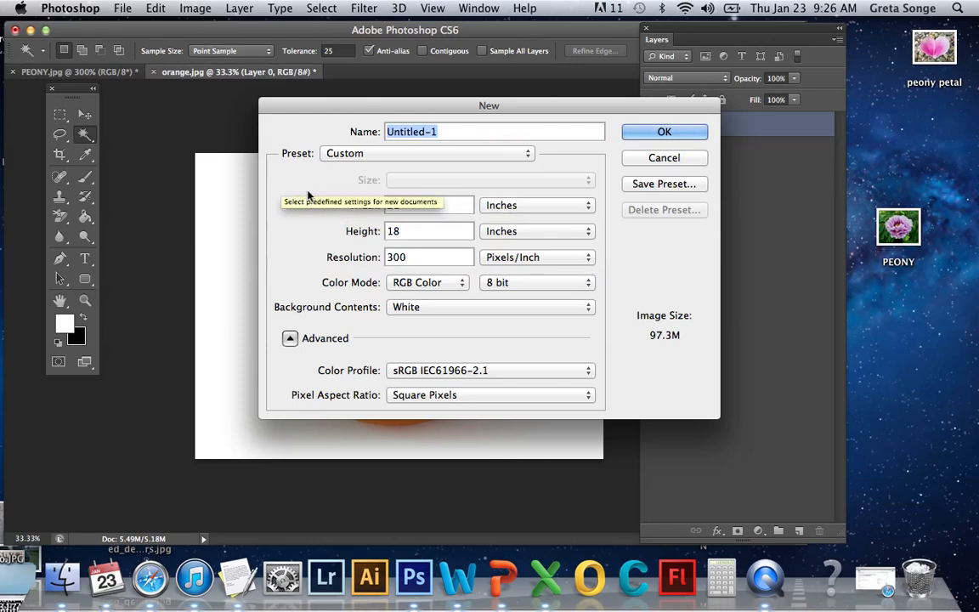
{"action": "left_click", "coordinate": [347, 156]}
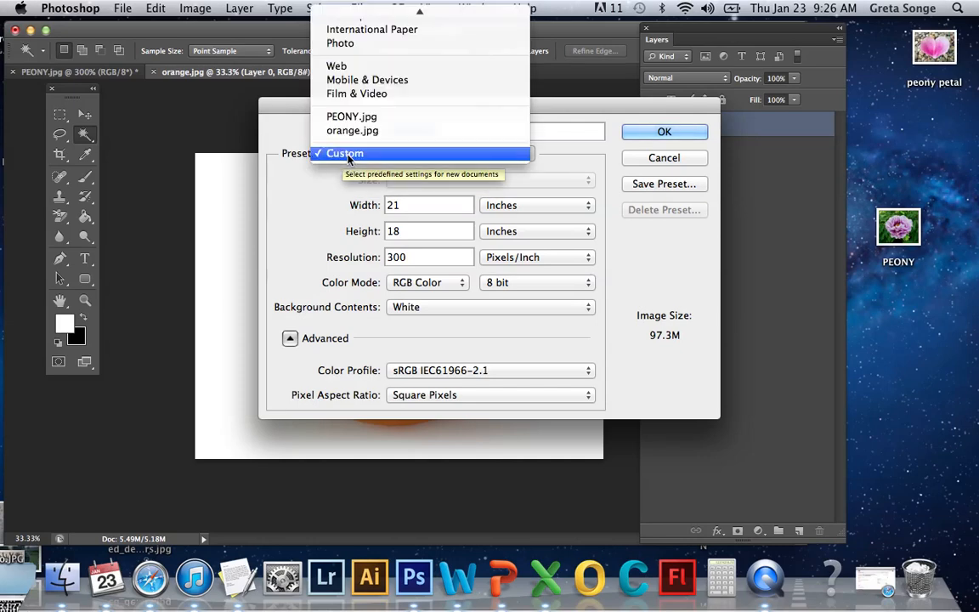
{"action": "mouse_move", "coordinate": [373, 4]}
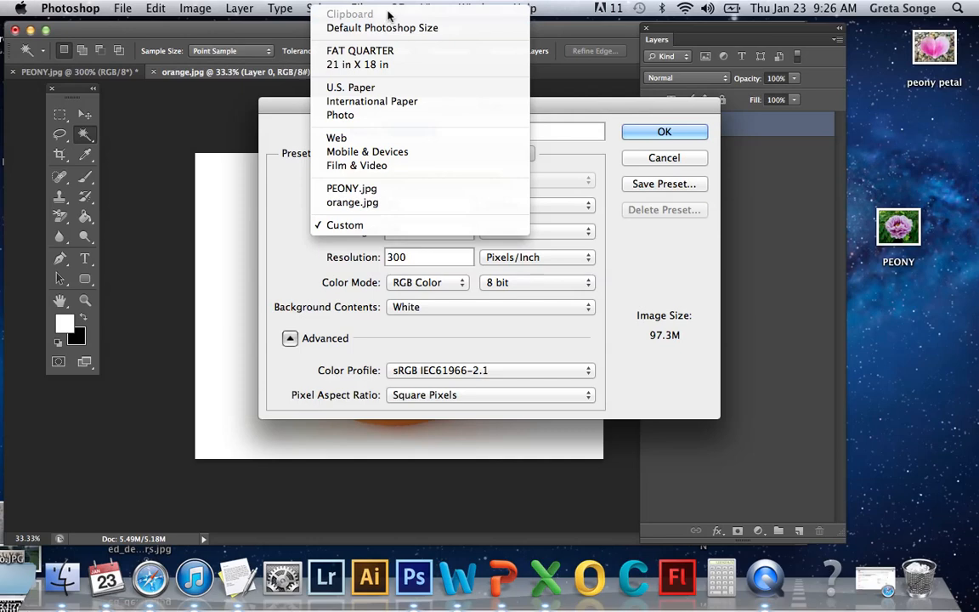
{"action": "left_click", "coordinate": [387, 90]}
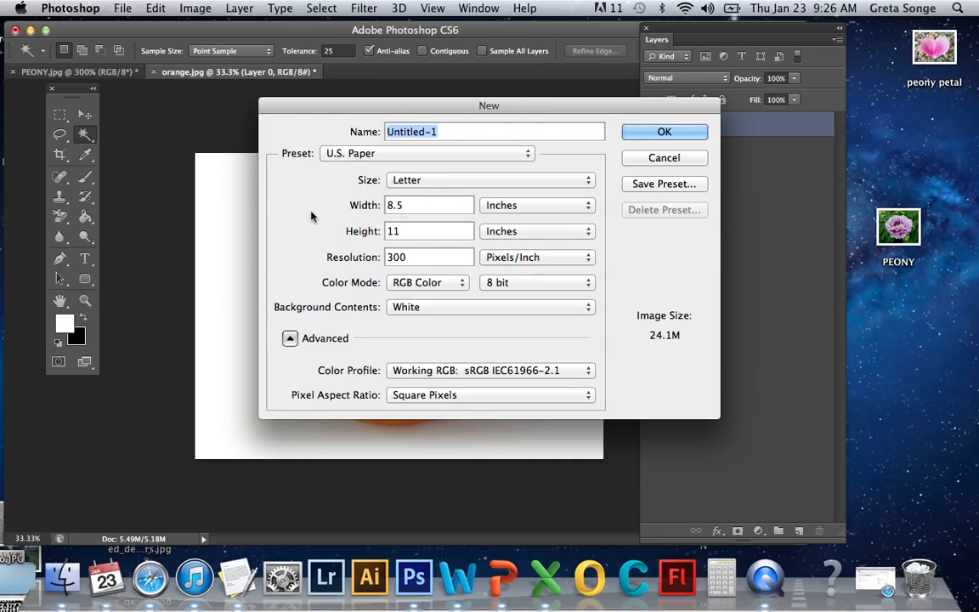
{"action": "left_click", "coordinate": [409, 180]}
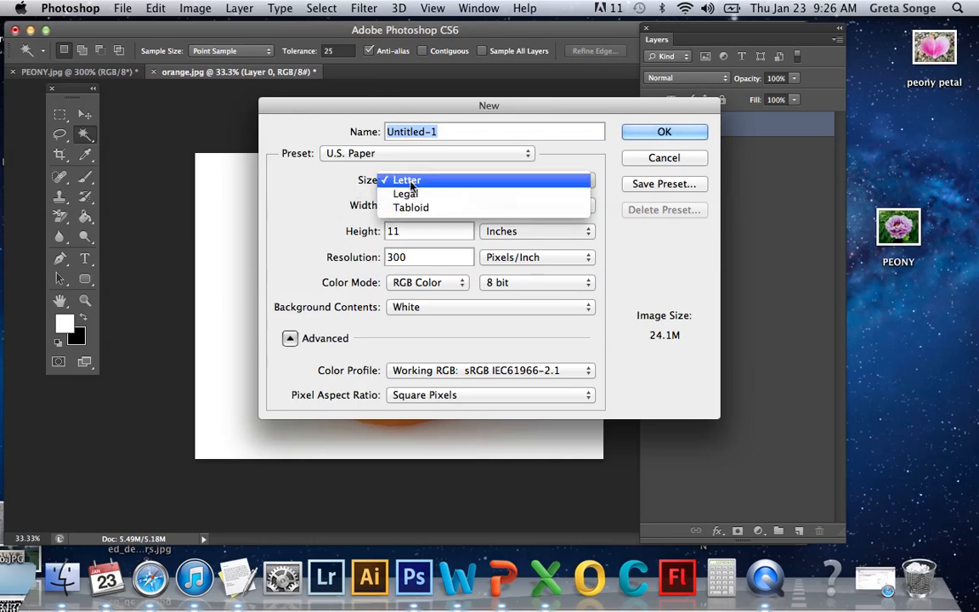
{"action": "left_click", "coordinate": [412, 182]}
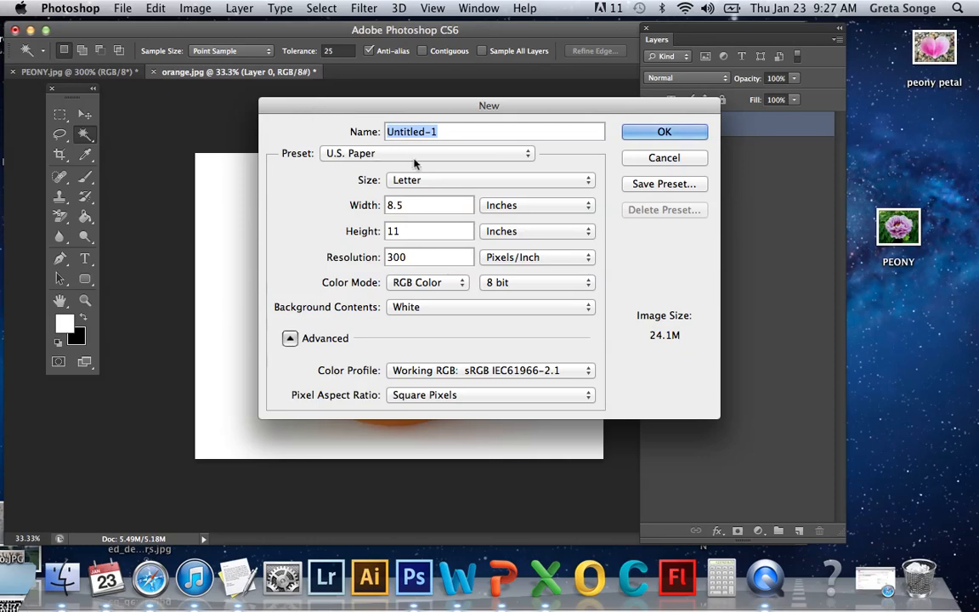
Step: Set the new document's width to 11 inches and height to 8.5 inches, and create it
{"action": "double_click", "coordinate": [416, 204]}
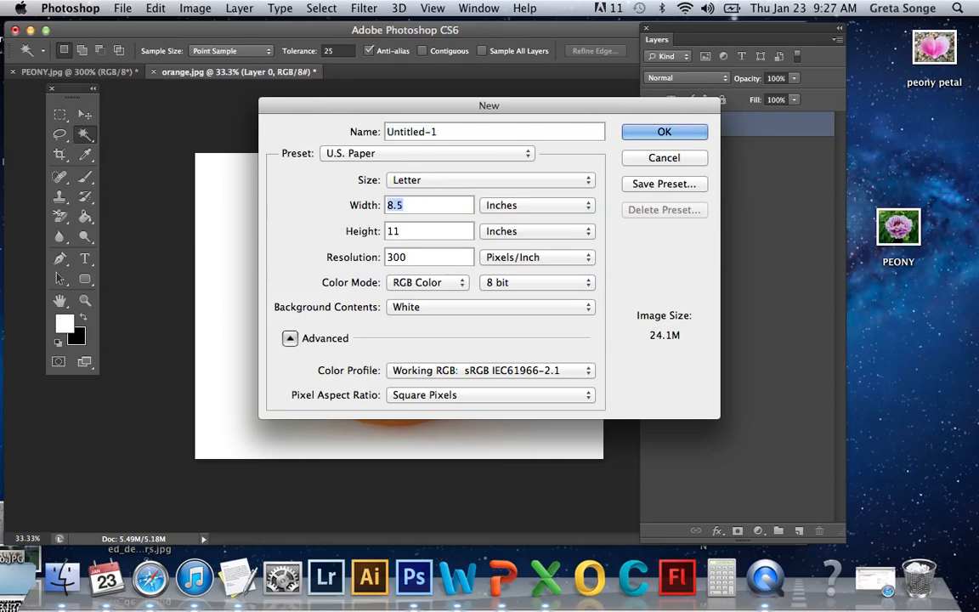
{"action": "type", "text": "11"}
{"action": "key", "text": "Tab"}
{"action": "type", "text": "8.5"}
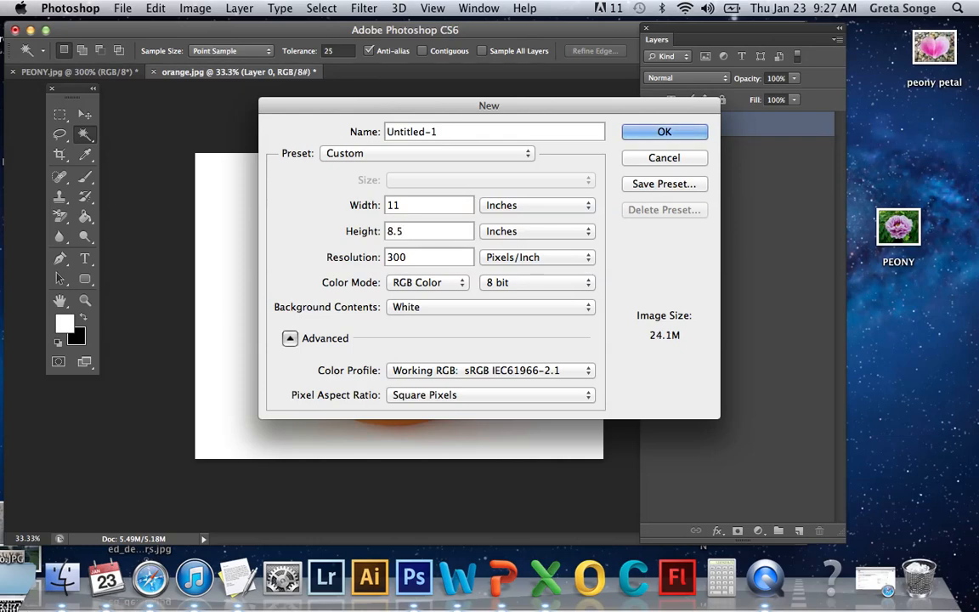
{"action": "left_click", "coordinate": [571, 208]}
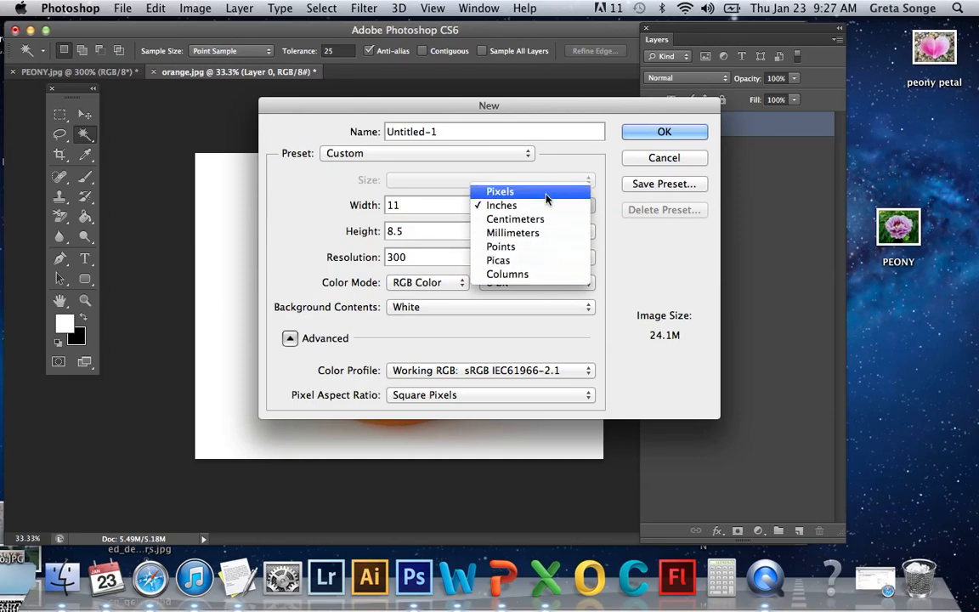
{"action": "left_click", "coordinate": [547, 207]}
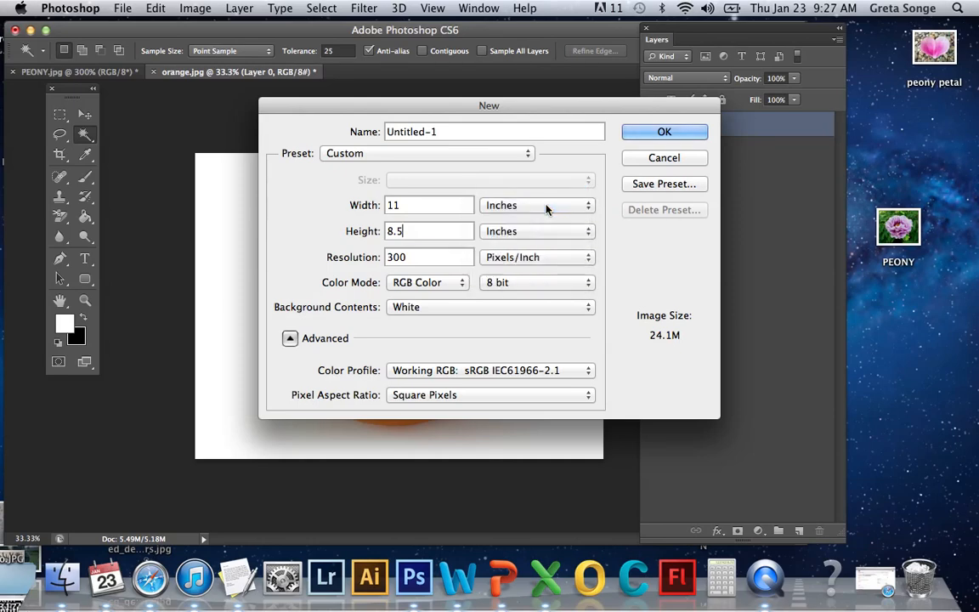
{"action": "left_click", "coordinate": [420, 228]}
{"action": "left_click", "coordinate": [668, 133]}
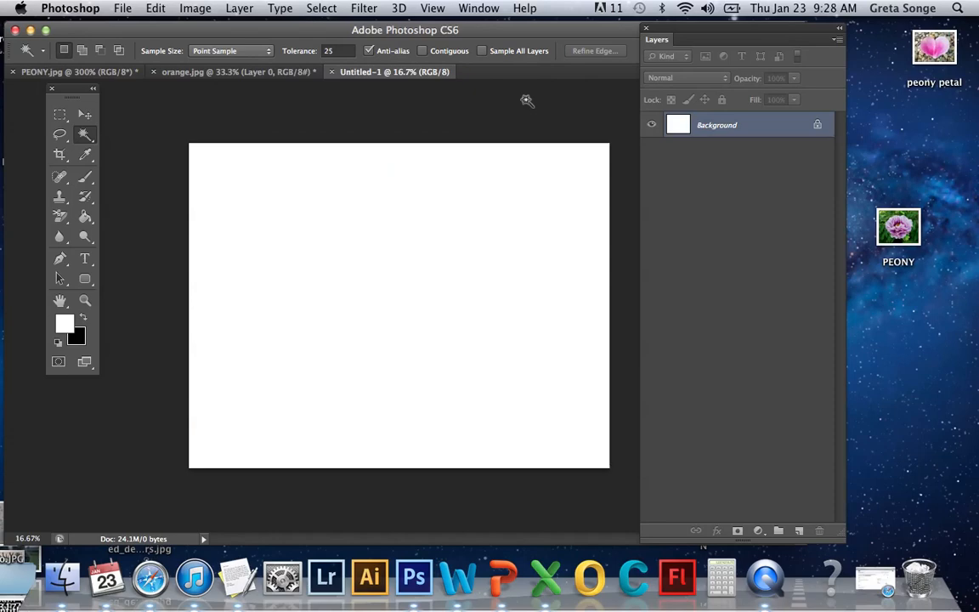
Step: Show the rulers around the blank document
{"action": "left_click", "coordinate": [433, 9]}
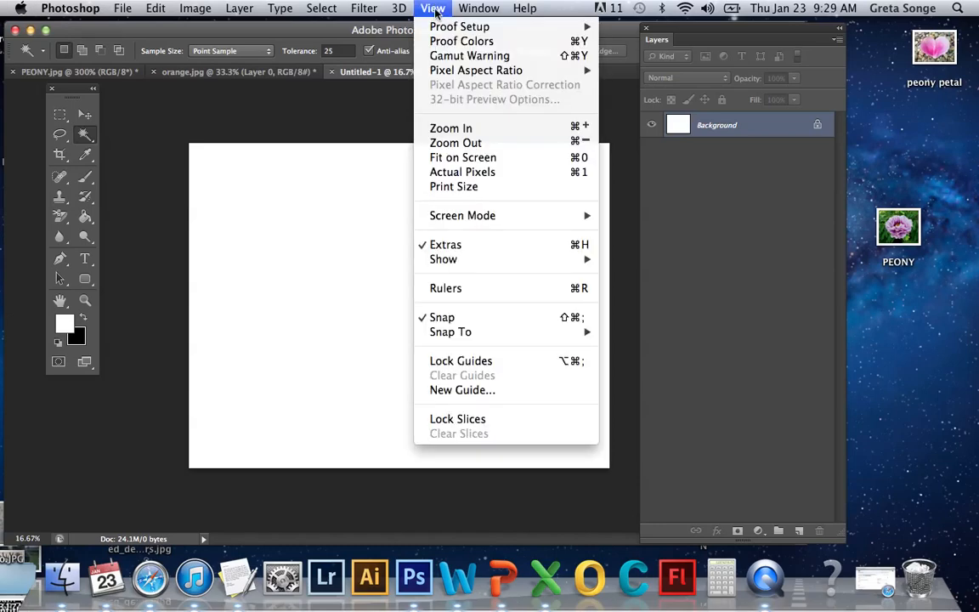
{"action": "left_click", "coordinate": [451, 289]}
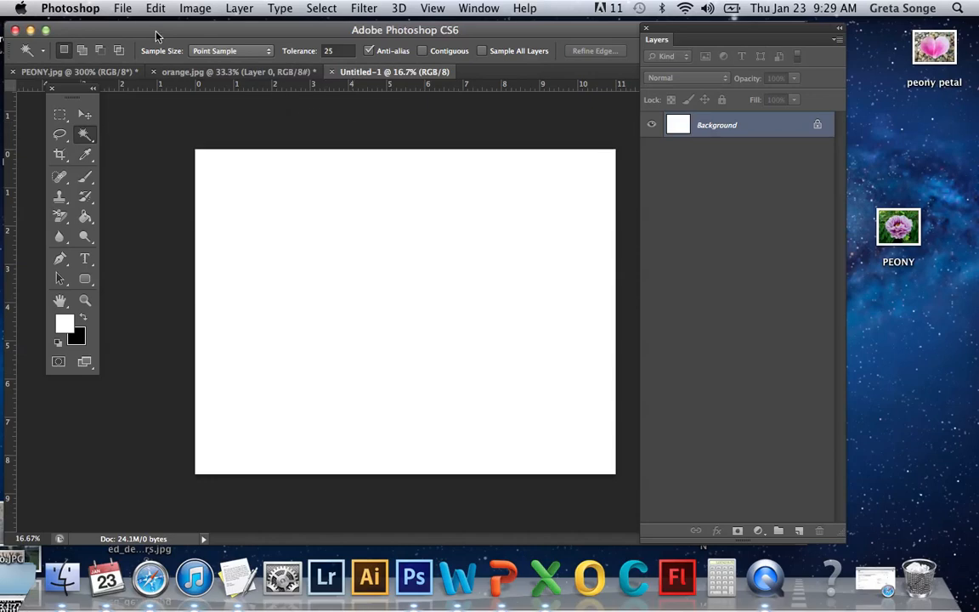
Step: Start saving the blank document under the name ORANGE in Photoshop format
{"action": "left_click", "coordinate": [122, 9]}
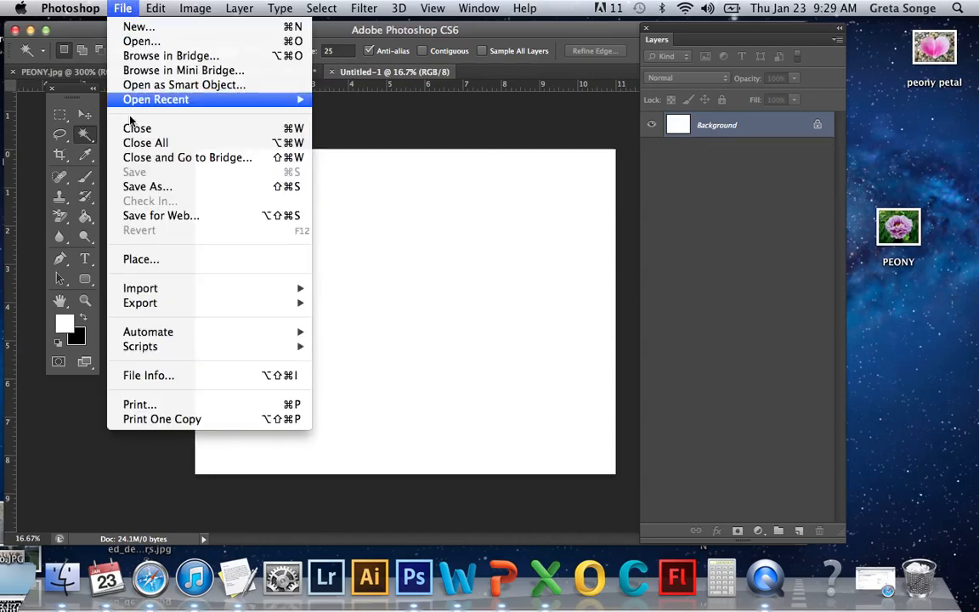
{"action": "left_click", "coordinate": [142, 194]}
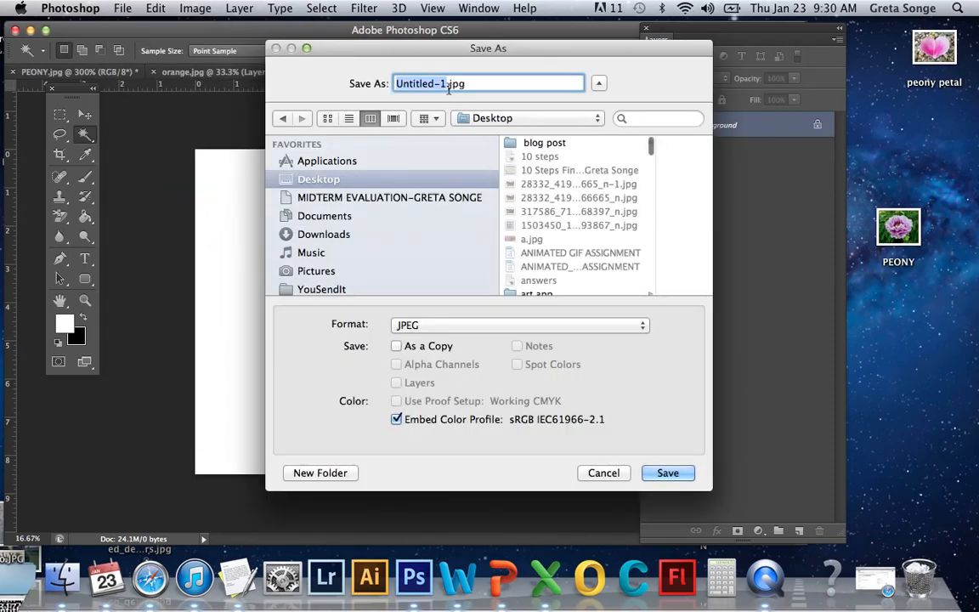
{"action": "type", "text": "ORANGE"}
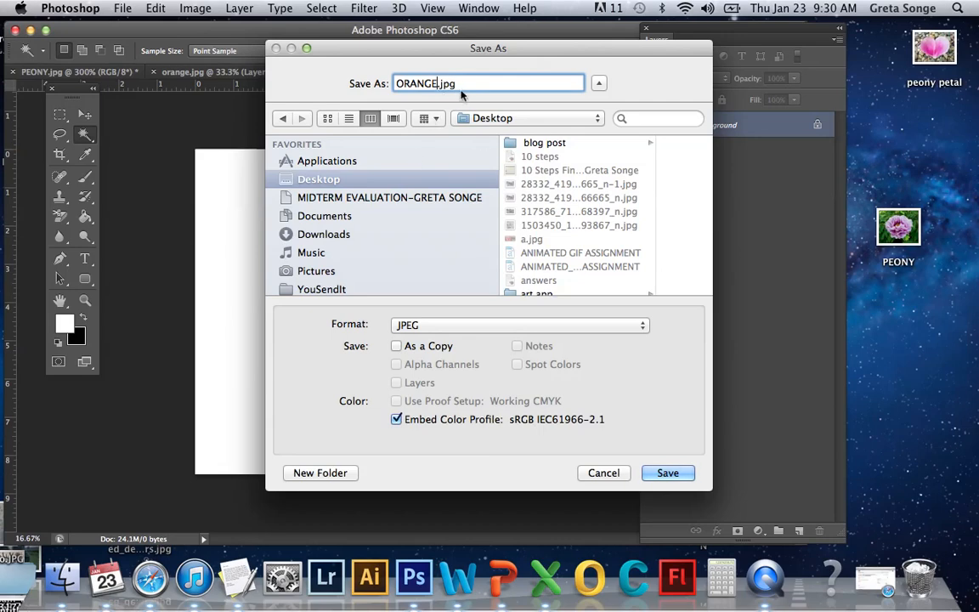
{"action": "left_click", "coordinate": [455, 328]}
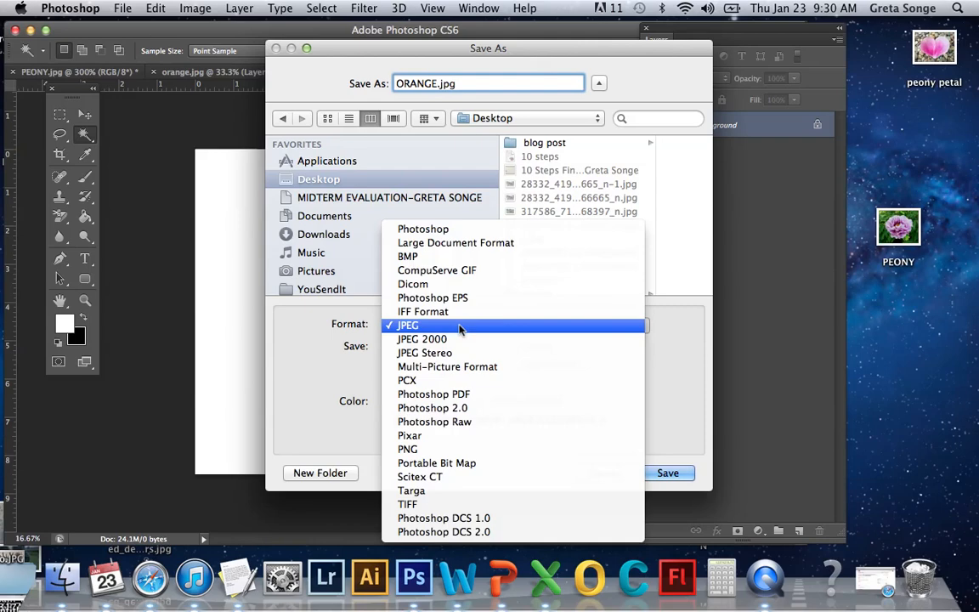
{"action": "left_click", "coordinate": [460, 231]}
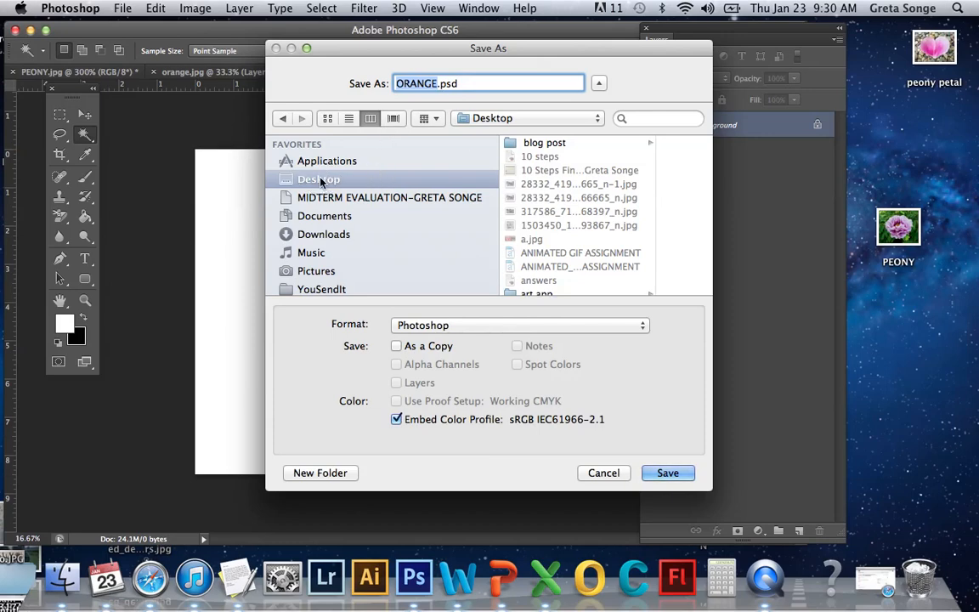
Step: Enlarge the save dialog, keep the Photoshop format, and save ORANGE.psd to the Desktop
{"action": "scroll", "coordinate": [410, 270], "scroll_direction": "down", "scroll_amount": 2}
{"action": "scroll", "coordinate": [410, 269], "scroll_direction": "down", "scroll_amount": 2}
{"action": "scroll", "coordinate": [410, 270], "scroll_direction": "down", "scroll_amount": 2}
{"action": "scroll", "coordinate": [410, 270], "scroll_direction": "up", "scroll_amount": 2}
{"action": "scroll", "coordinate": [409, 270], "scroll_direction": "down", "scroll_amount": 3}
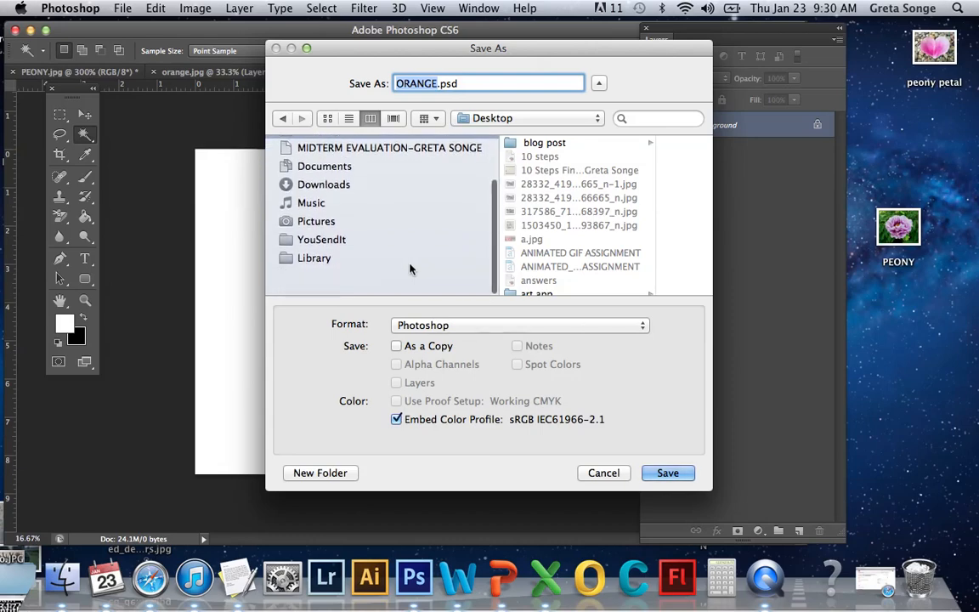
{"action": "scroll", "coordinate": [410, 270], "scroll_direction": "up", "scroll_amount": 1}
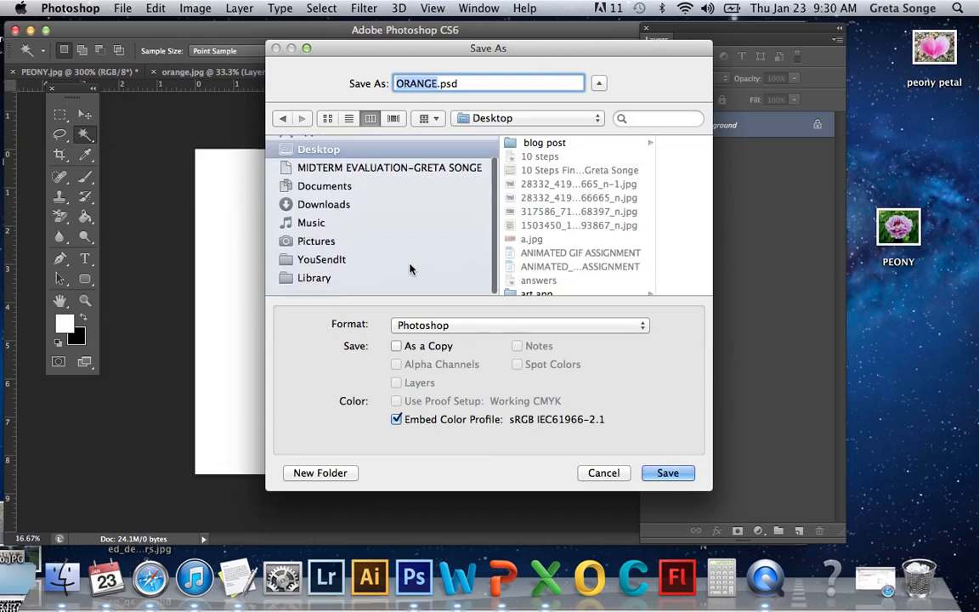
{"action": "scroll", "coordinate": [409, 270], "scroll_direction": "up", "scroll_amount": 1}
{"action": "left_click_drag", "start_coordinate": [711, 489], "coordinate": [840, 529]}
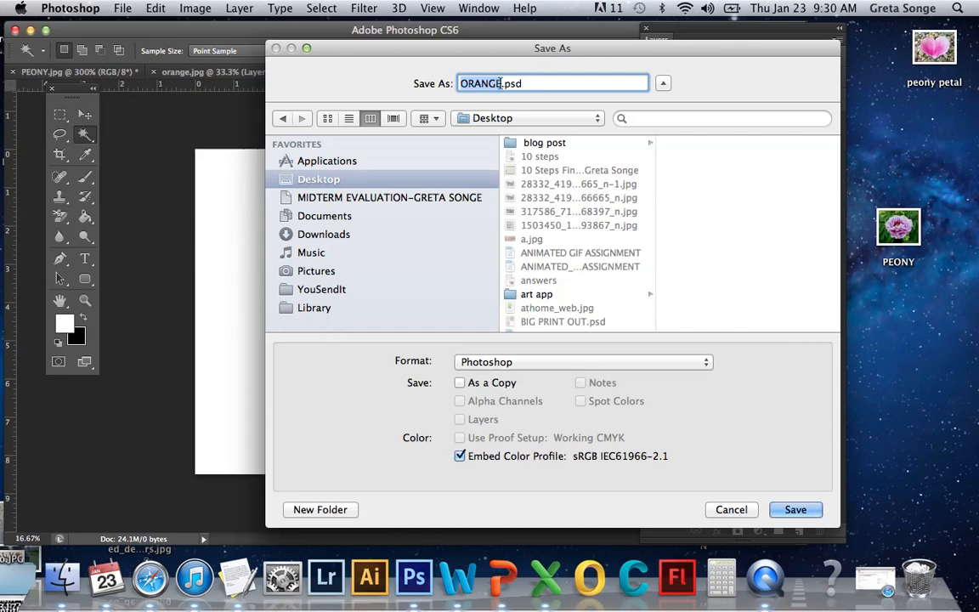
{"action": "left_click", "coordinate": [514, 364]}
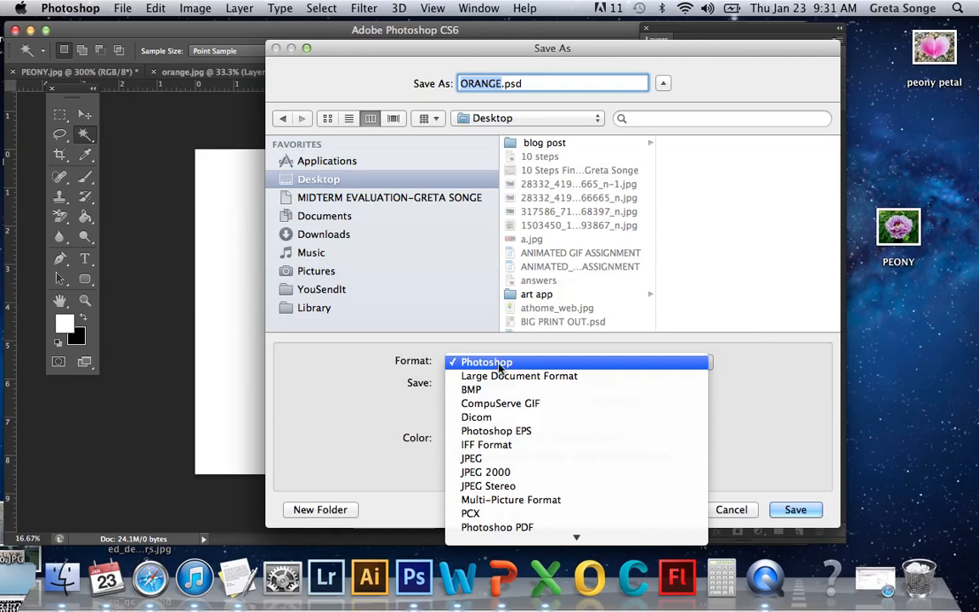
{"action": "left_click", "coordinate": [499, 363]}
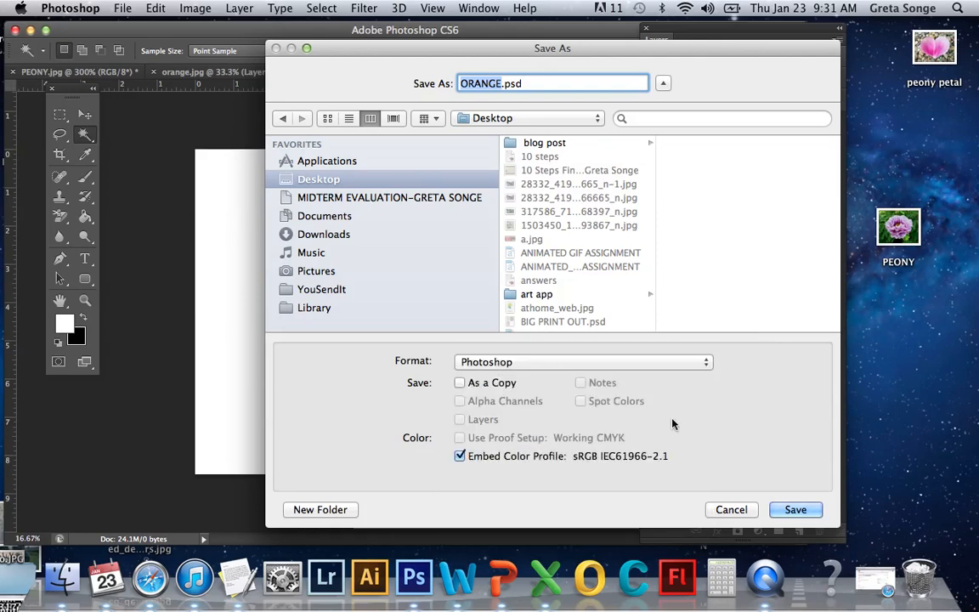
{"action": "left_click", "coordinate": [807, 509]}
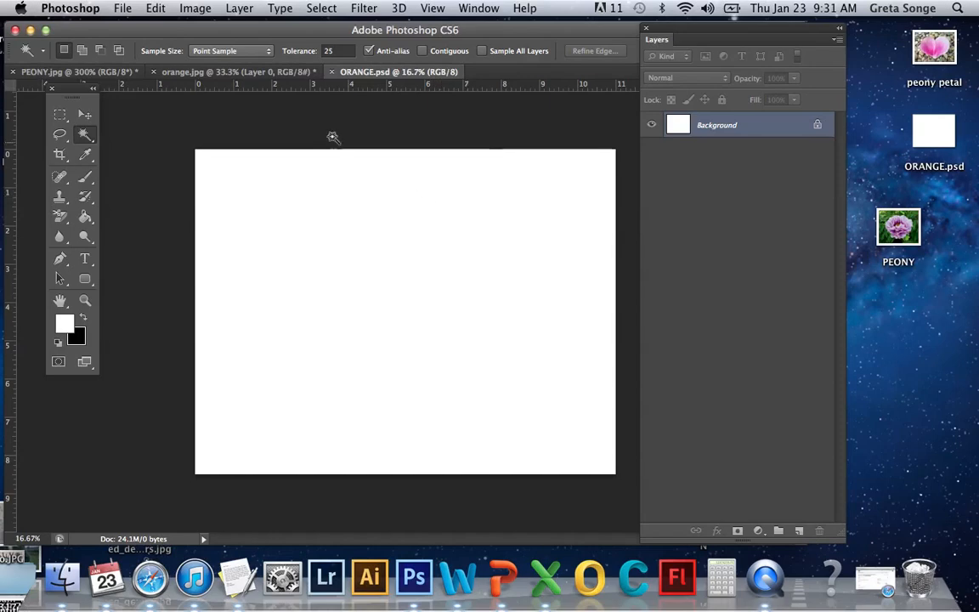
{"action": "left_click", "coordinate": [213, 73]}
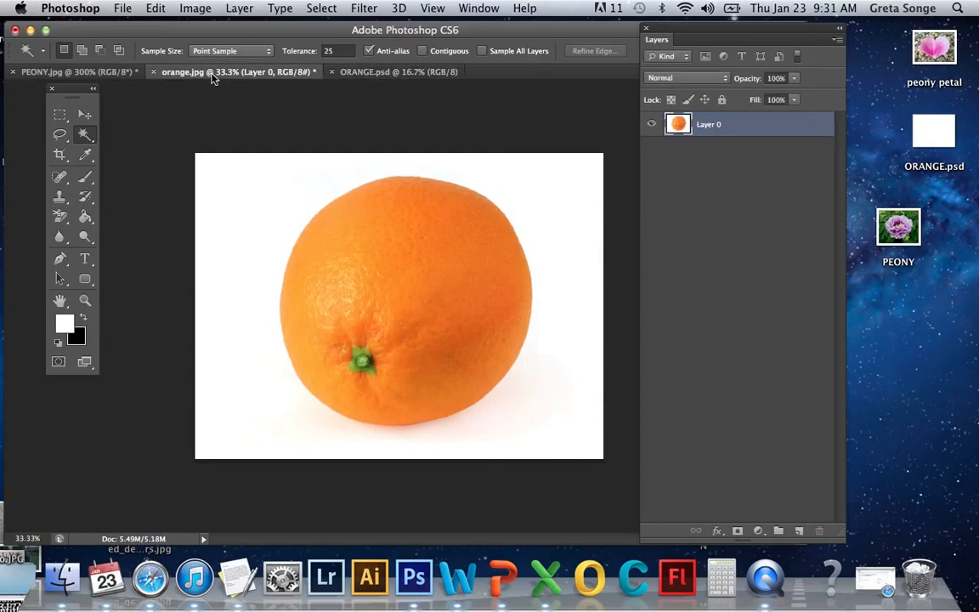
{"action": "left_click", "coordinate": [400, 73]}
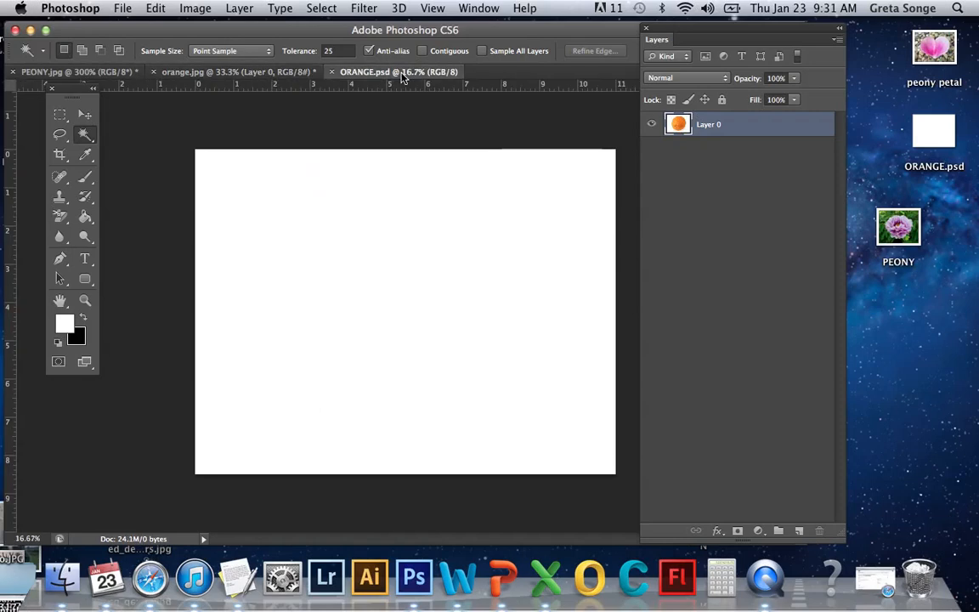
{"action": "left_click", "coordinate": [272, 75]}
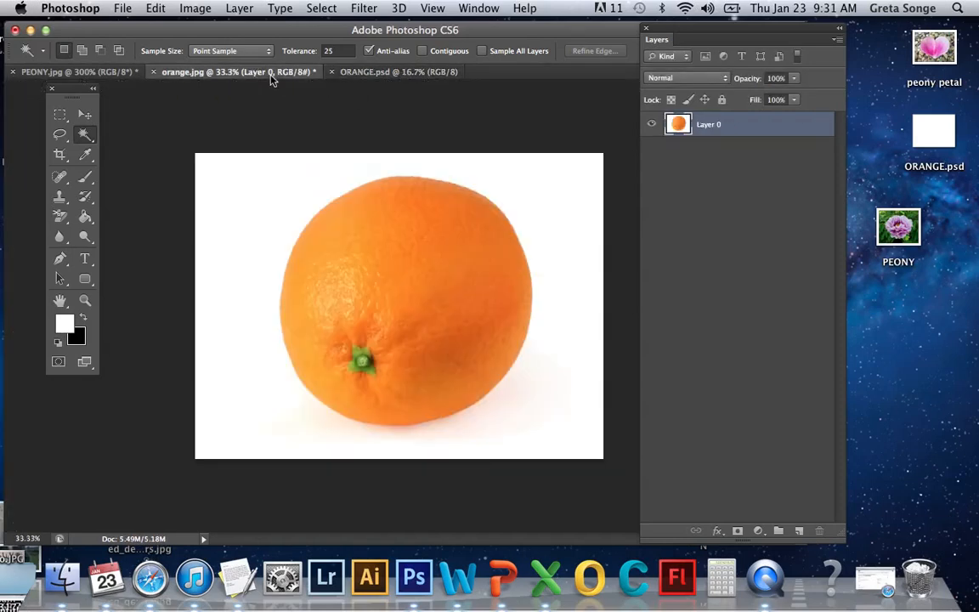
{"action": "left_click", "coordinate": [382, 76]}
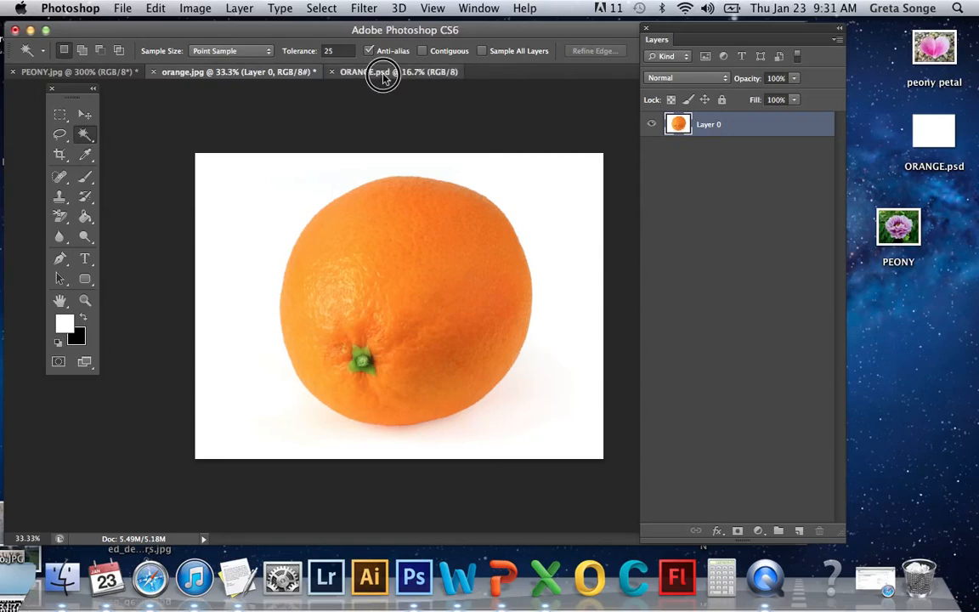
{"action": "left_click_drag", "start_coordinate": [383, 76], "coordinate": [403, 77]}
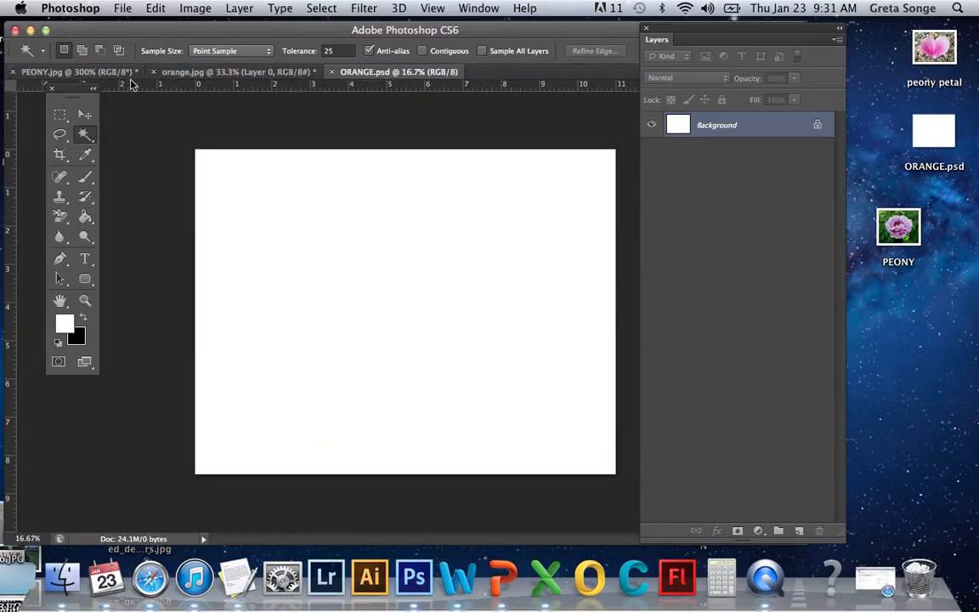
Step: Select the whole orange in orange.jpg with the Quick Selection tool
{"action": "left_click", "coordinate": [226, 74]}
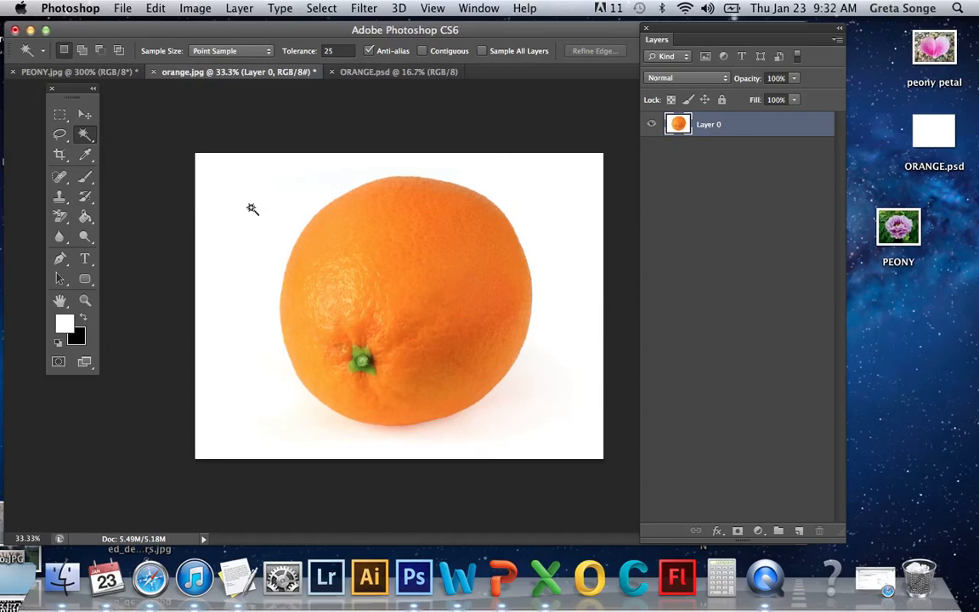
{"action": "left_click", "coordinate": [58, 134]}
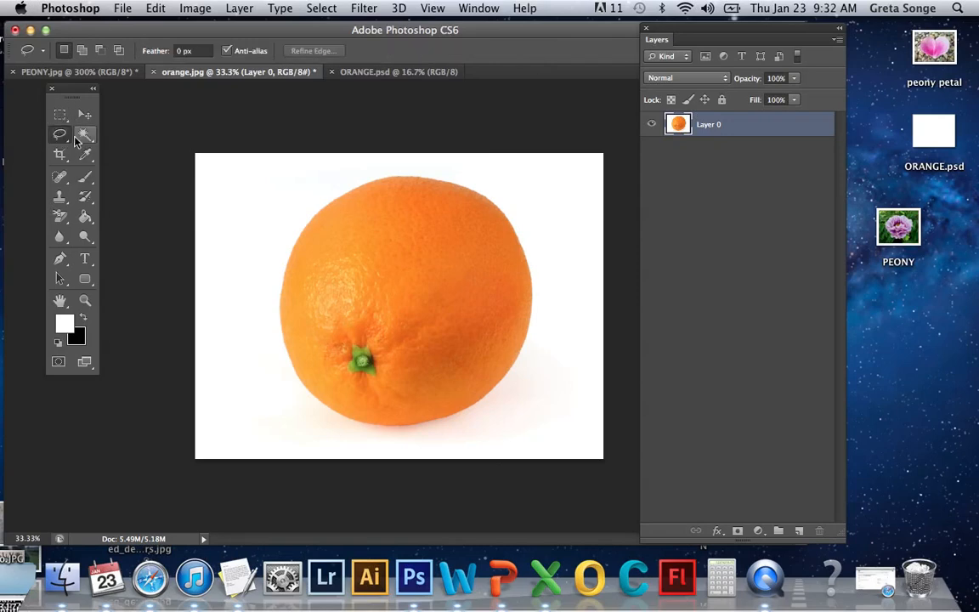
{"action": "left_click", "coordinate": [82, 136]}
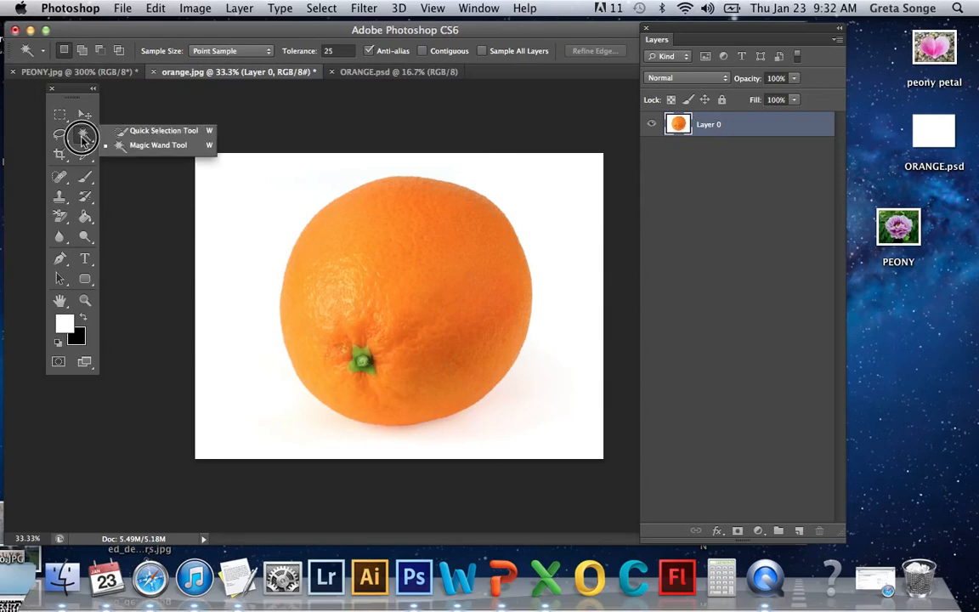
{"action": "left_click", "coordinate": [135, 131]}
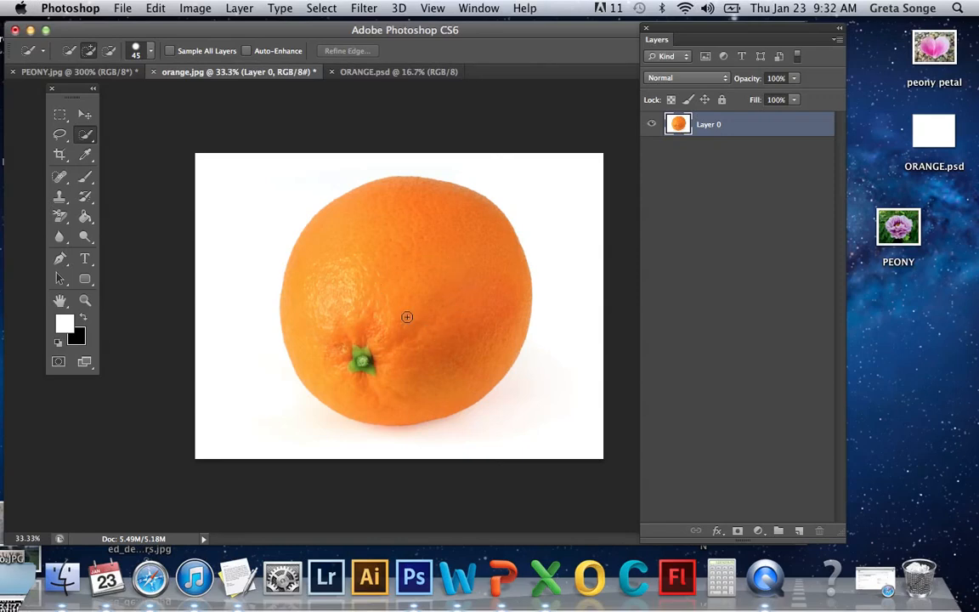
{"action": "mouse_move", "coordinate": [411, 319]}
{"action": "left_mouse_down"}
{"action": "mouse_move", "coordinate": [402, 297]}
{"action": "mouse_move", "coordinate": [389, 327]}
{"action": "mouse_move", "coordinate": [404, 275]}
{"action": "mouse_move", "coordinate": [385, 278]}
{"action": "left_mouse_up"}
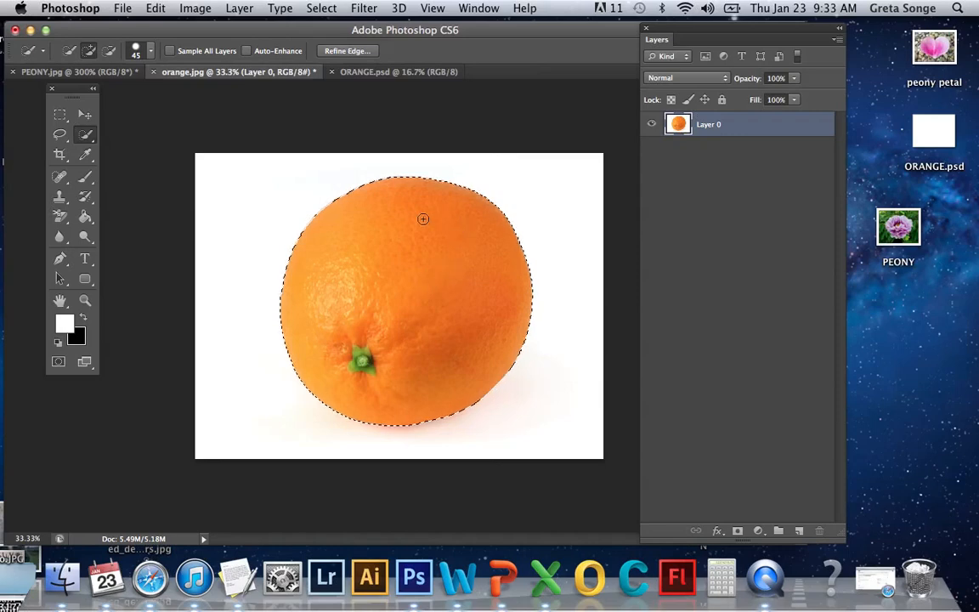
Step: Nudge the selected orange slightly in orange.jpg with the Move tool
{"action": "left_click", "coordinate": [85, 115]}
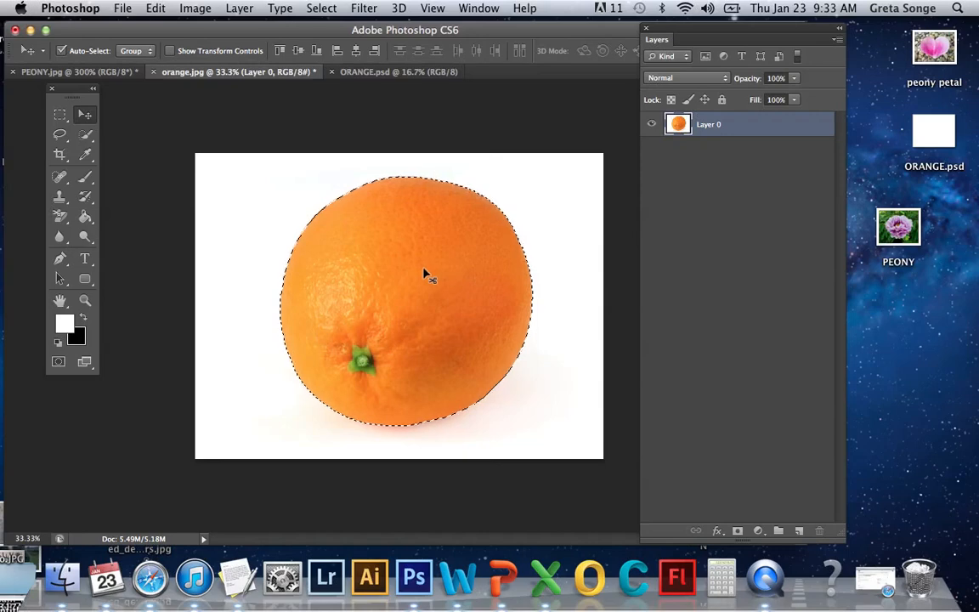
{"action": "mouse_move", "coordinate": [425, 274]}
{"action": "left_mouse_down"}
{"action": "mouse_move", "coordinate": [386, 277]}
{"action": "mouse_move", "coordinate": [442, 289]}
{"action": "mouse_move", "coordinate": [502, 245]}
{"action": "mouse_move", "coordinate": [518, 298]}
{"action": "mouse_move", "coordinate": [357, 315]}
{"action": "mouse_move", "coordinate": [340, 255]}
{"action": "mouse_move", "coordinate": [385, 244]}
{"action": "mouse_move", "coordinate": [399, 288]}
{"action": "mouse_move", "coordinate": [340, 289]}
{"action": "mouse_move", "coordinate": [387, 278]}
{"action": "mouse_move", "coordinate": [349, 279]}
{"action": "mouse_move", "coordinate": [433, 291]}
{"action": "mouse_move", "coordinate": [459, 253]}
{"action": "mouse_move", "coordinate": [418, 236]}
{"action": "mouse_move", "coordinate": [449, 262]}
{"action": "mouse_move", "coordinate": [431, 263]}
{"action": "mouse_move", "coordinate": [417, 279]}
{"action": "mouse_move", "coordinate": [425, 272]}
{"action": "left_mouse_up"}
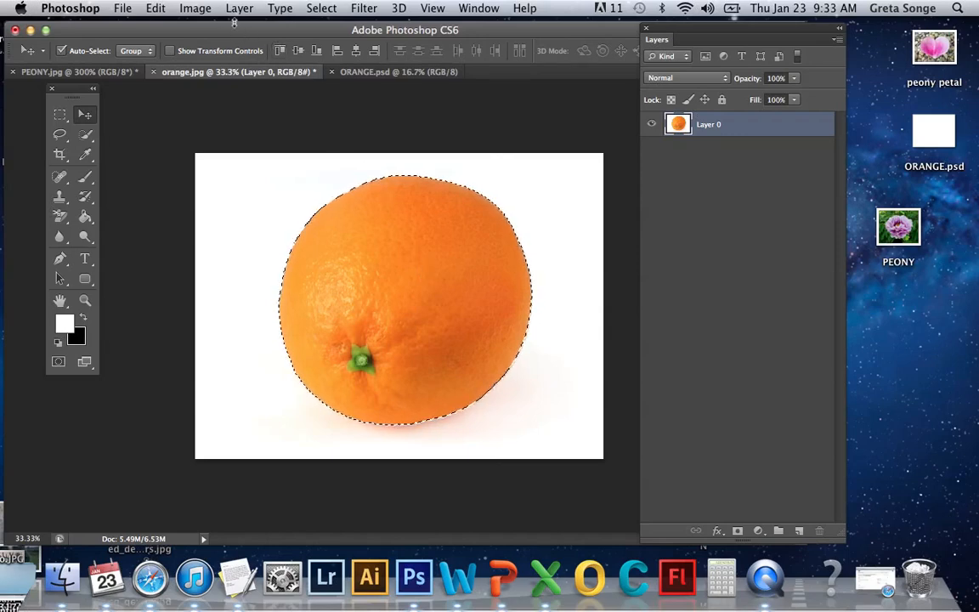
{"action": "left_click", "coordinate": [323, 8]}
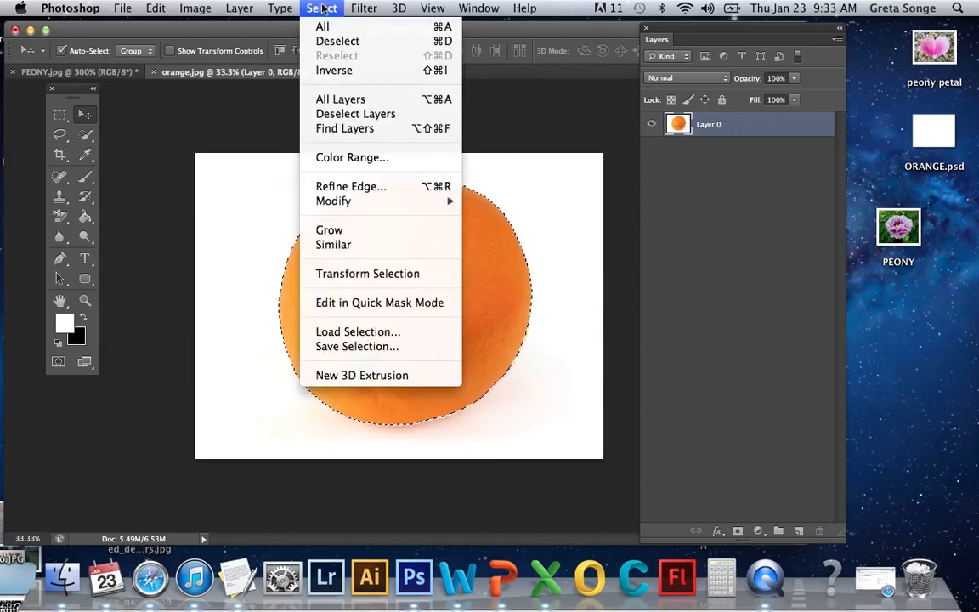
{"action": "left_click", "coordinate": [337, 71]}
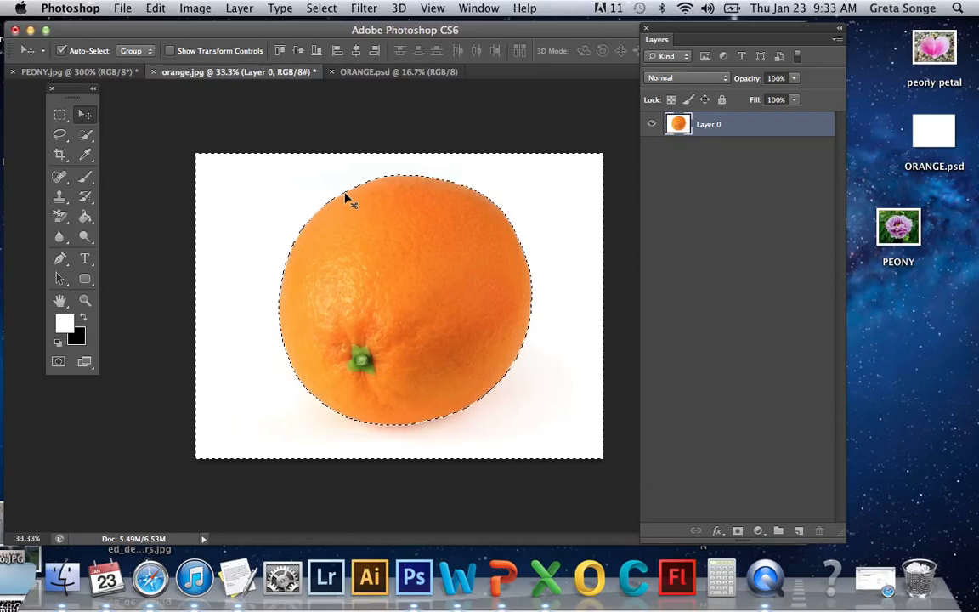
{"action": "key", "text": "super+z"}
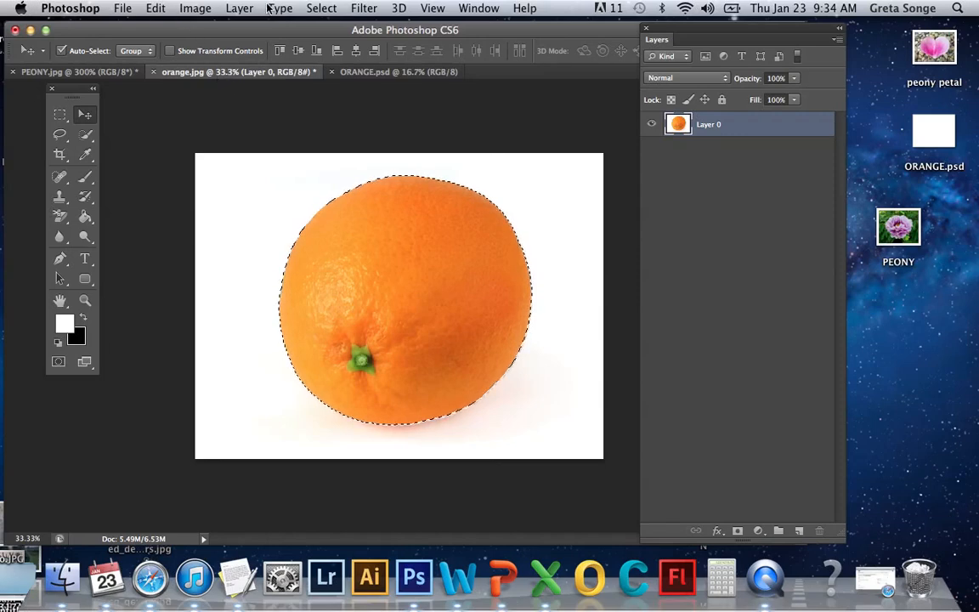
Step: Invert the selection, delete the white background around the orange, and deselect
{"action": "left_click", "coordinate": [312, 8]}
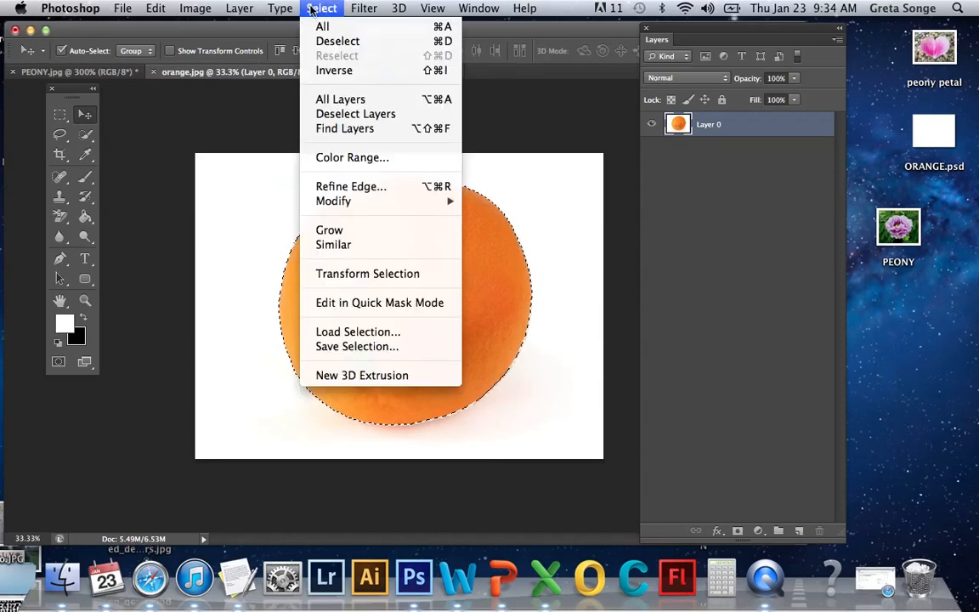
{"action": "left_click", "coordinate": [328, 70]}
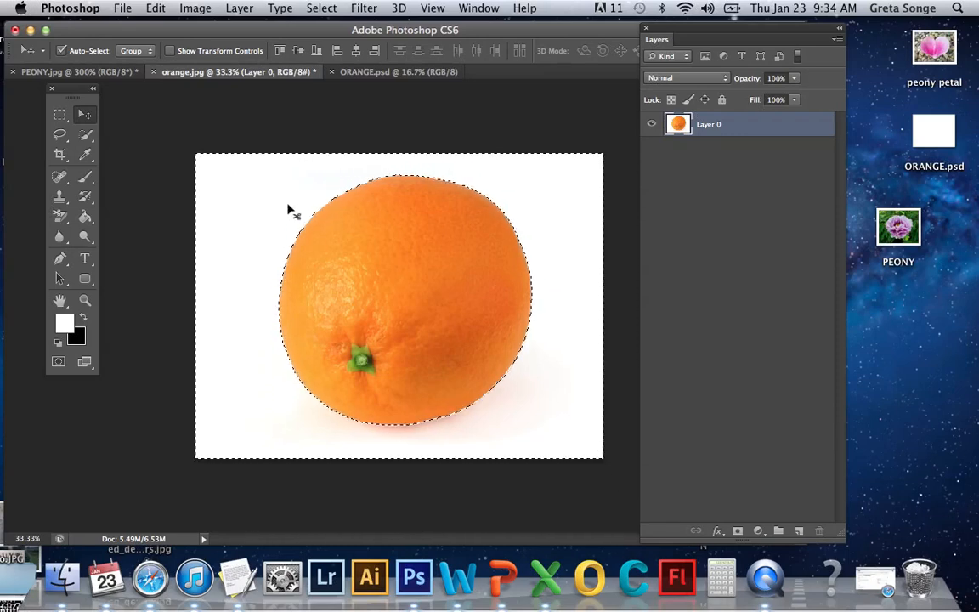
{"action": "key", "text": "Delete"}
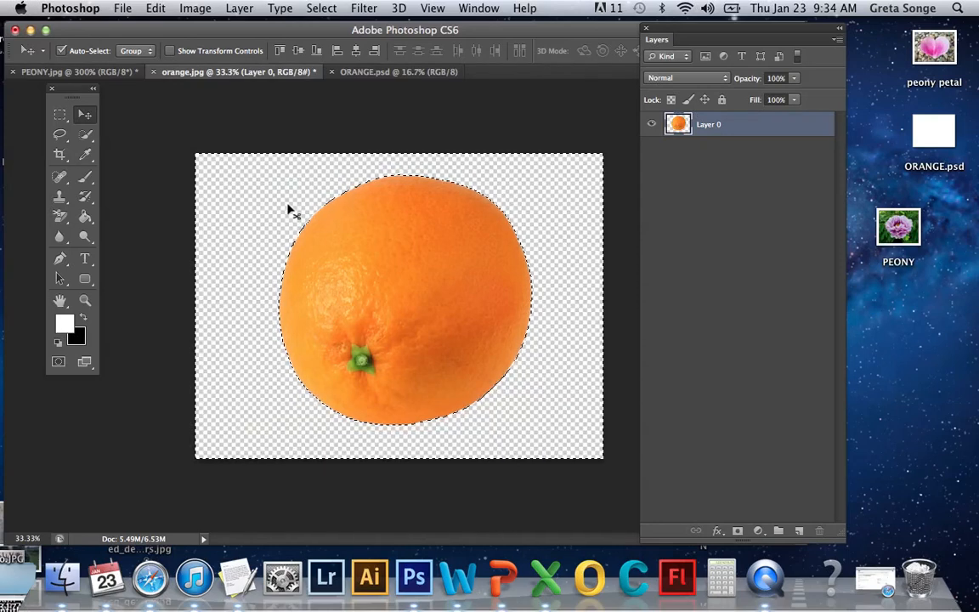
{"action": "key", "text": "super+d"}
Step: Reposition the cut-out orange on its transparent canvas, leaving it slightly left of centre
{"action": "left_click_drag", "start_coordinate": [488, 330], "coordinate": [457, 333]}
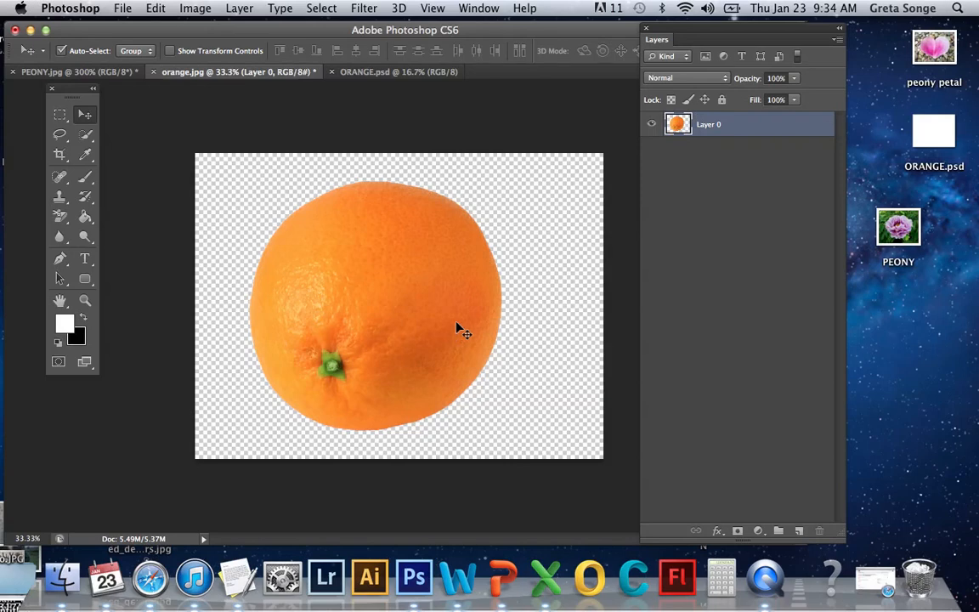
{"action": "left_click", "coordinate": [459, 298]}
{"action": "left_click_drag", "start_coordinate": [459, 298], "coordinate": [460, 337]}
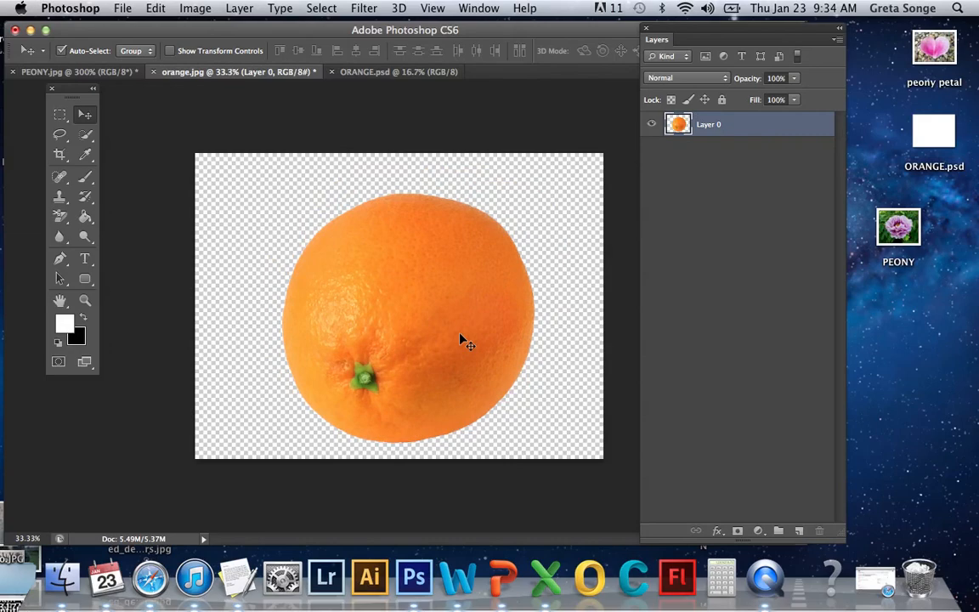
{"action": "left_click_drag", "start_coordinate": [430, 323], "coordinate": [408, 315]}
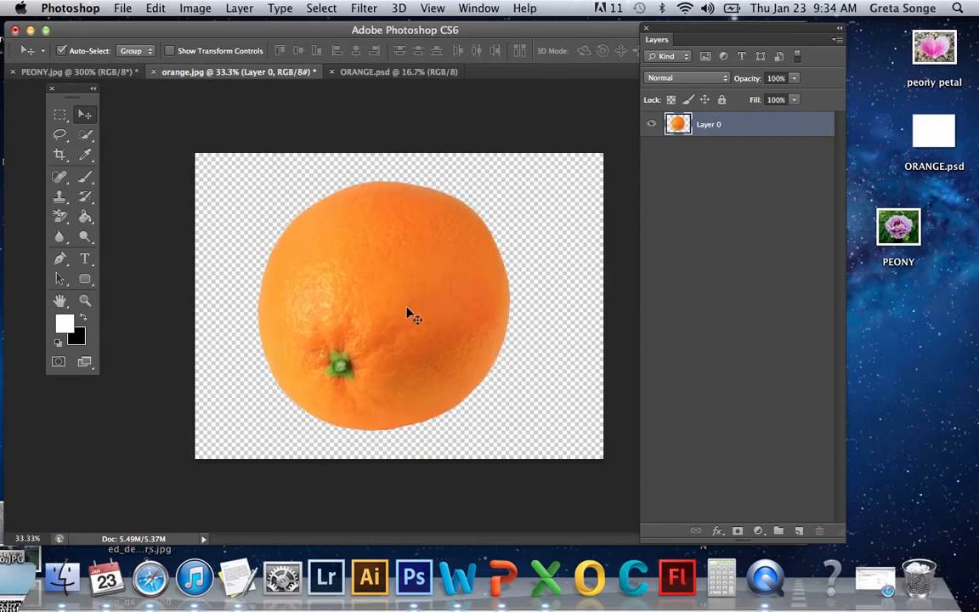
Step: Select the entire canvas of orange.jpg and copy the cut-out orange
{"action": "left_click", "coordinate": [157, 9]}
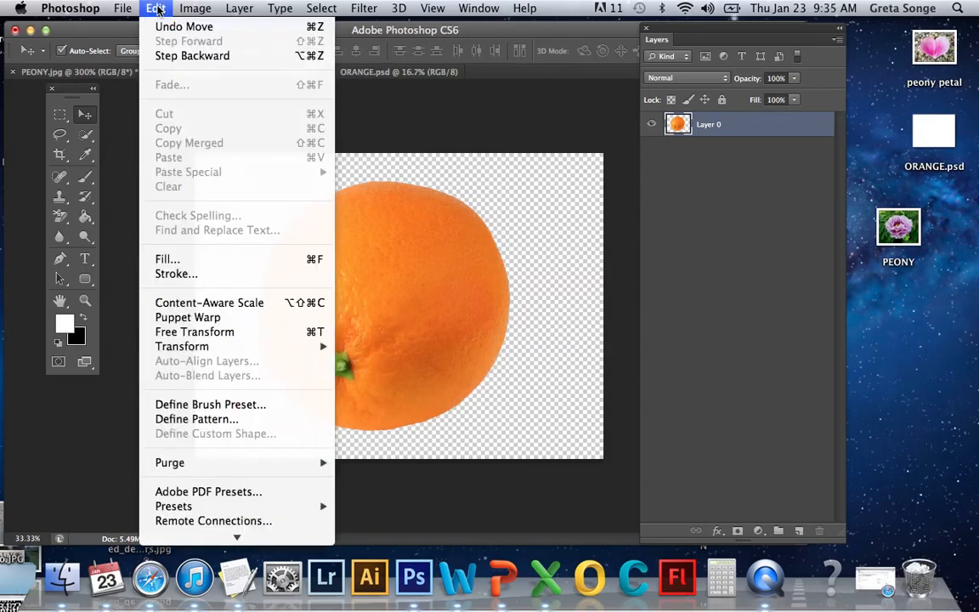
{"action": "left_click", "coordinate": [159, 8]}
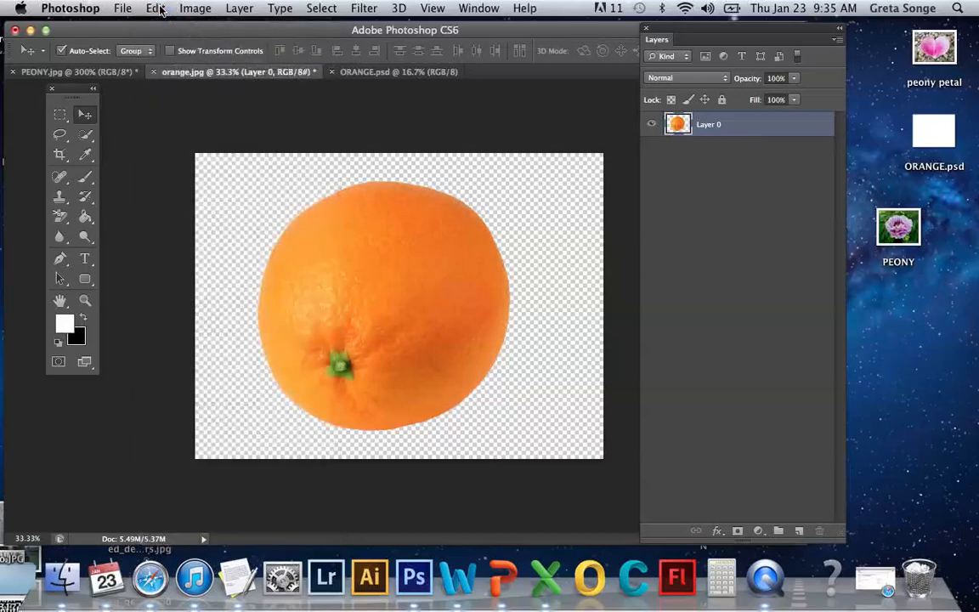
{"action": "left_click", "coordinate": [326, 9]}
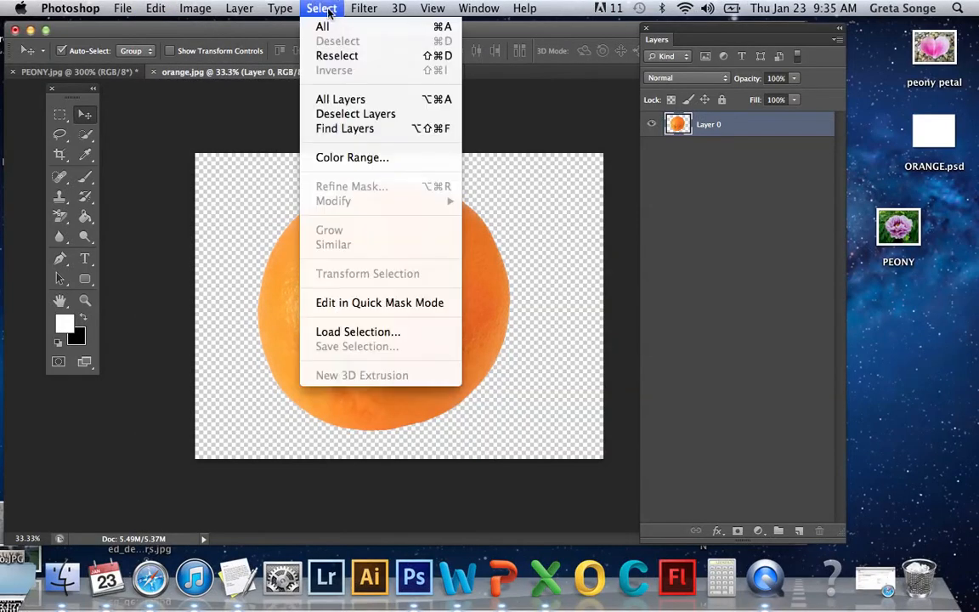
{"action": "left_click", "coordinate": [328, 27]}
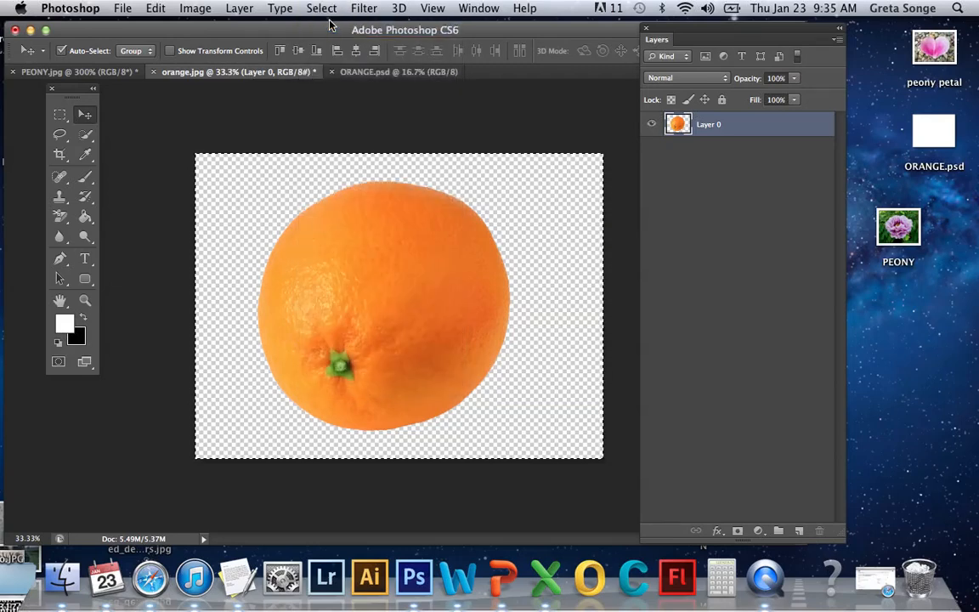
{"action": "left_click", "coordinate": [156, 7]}
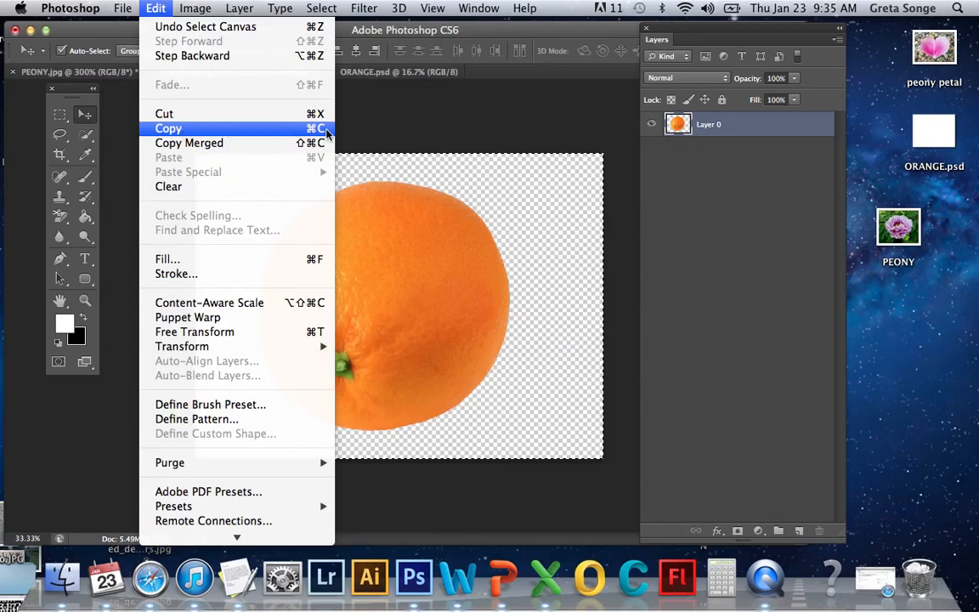
{"action": "mouse_move", "coordinate": [192, 10]}
{"action": "mouse_move", "coordinate": [160, 9]}
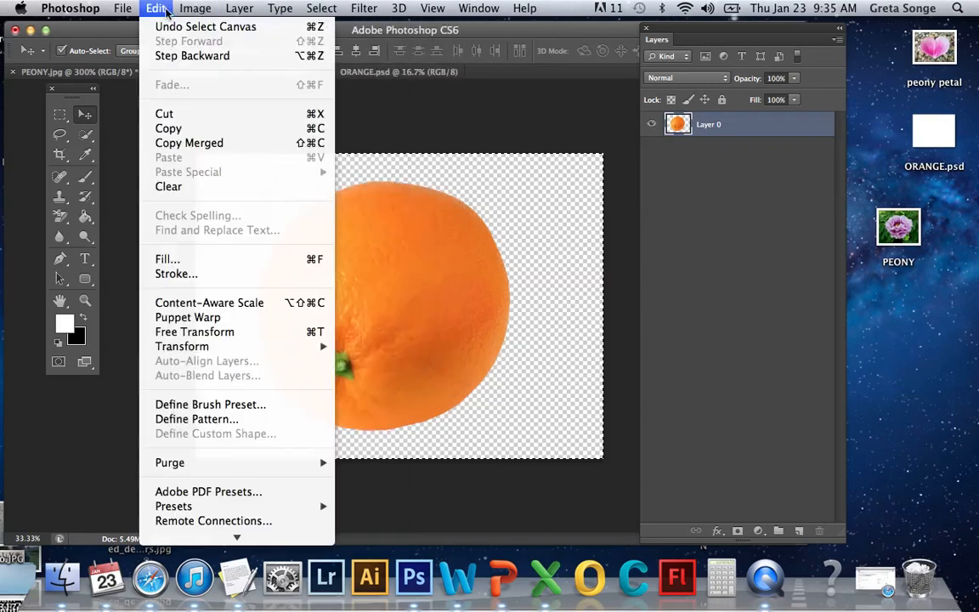
{"action": "left_click", "coordinate": [174, 128]}
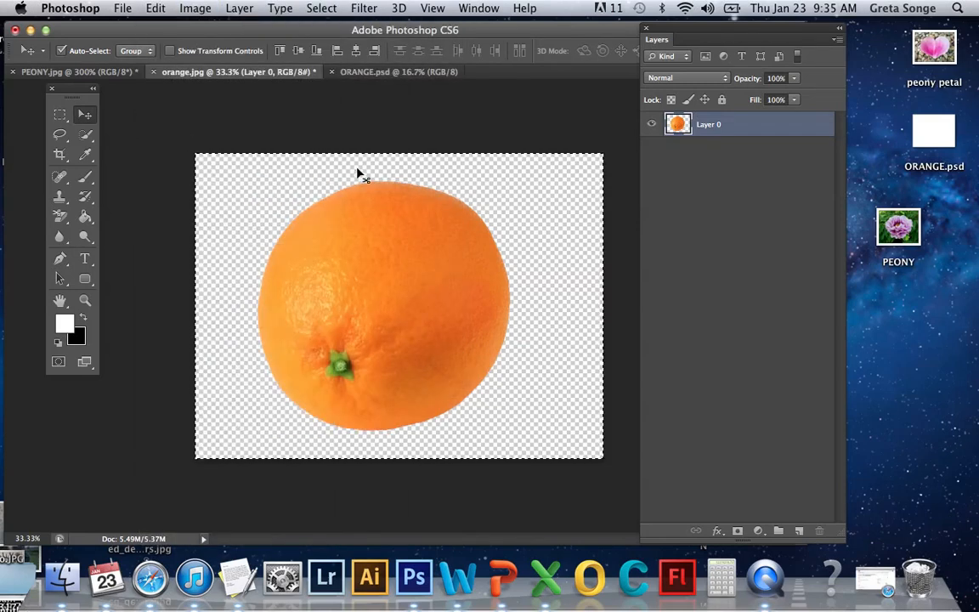
Step: Paste the copied orange into ORANGE.psd and reposition it slightly above the page centre
{"action": "left_click", "coordinate": [400, 72]}
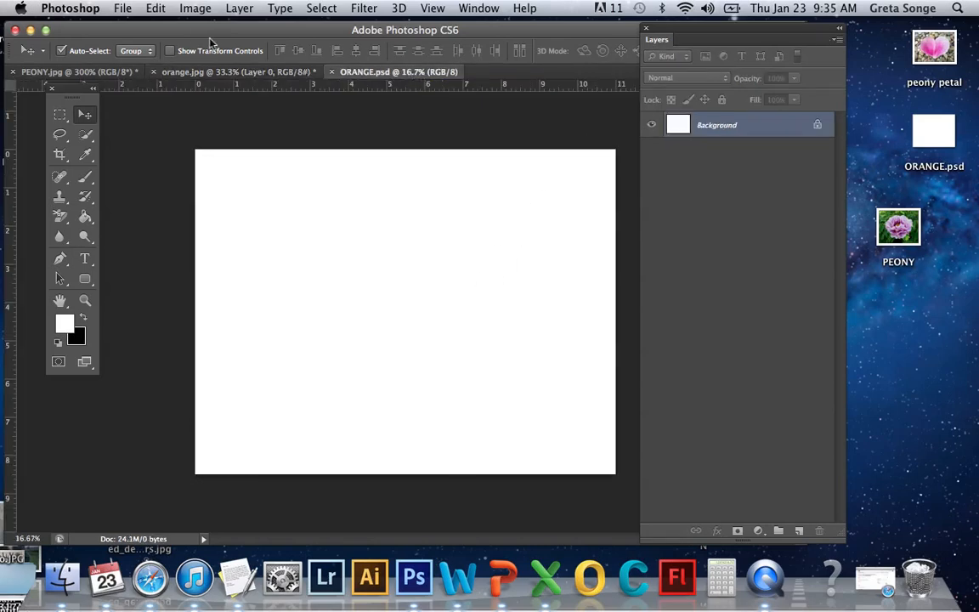
{"action": "left_click", "coordinate": [156, 9]}
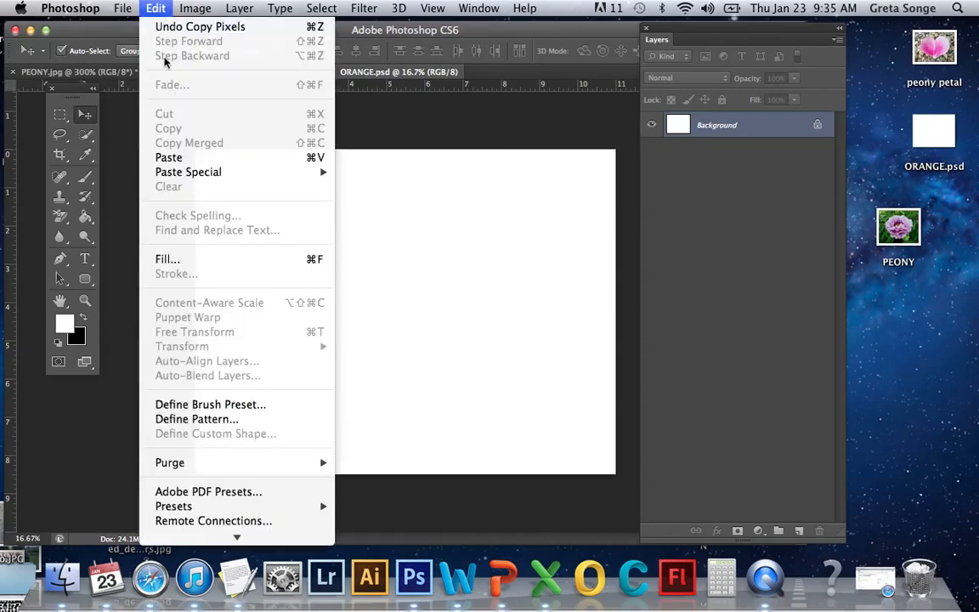
{"action": "left_click", "coordinate": [185, 159]}
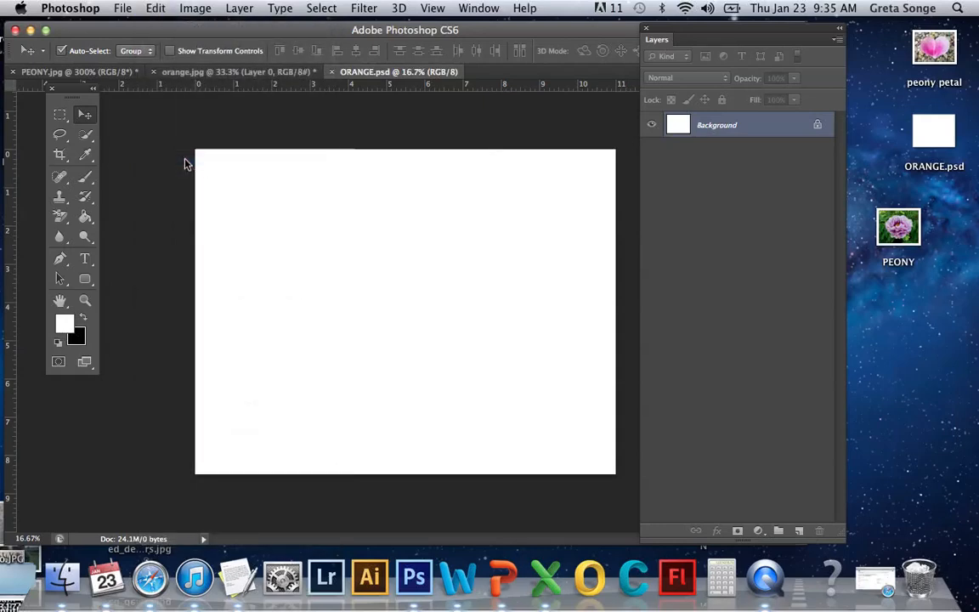
{"action": "mouse_move", "coordinate": [416, 300]}
{"action": "left_mouse_down"}
{"action": "mouse_move", "coordinate": [443, 248]}
{"action": "mouse_move", "coordinate": [420, 286]}
{"action": "mouse_move", "coordinate": [443, 278]}
{"action": "mouse_move", "coordinate": [424, 288]}
{"action": "left_mouse_up"}
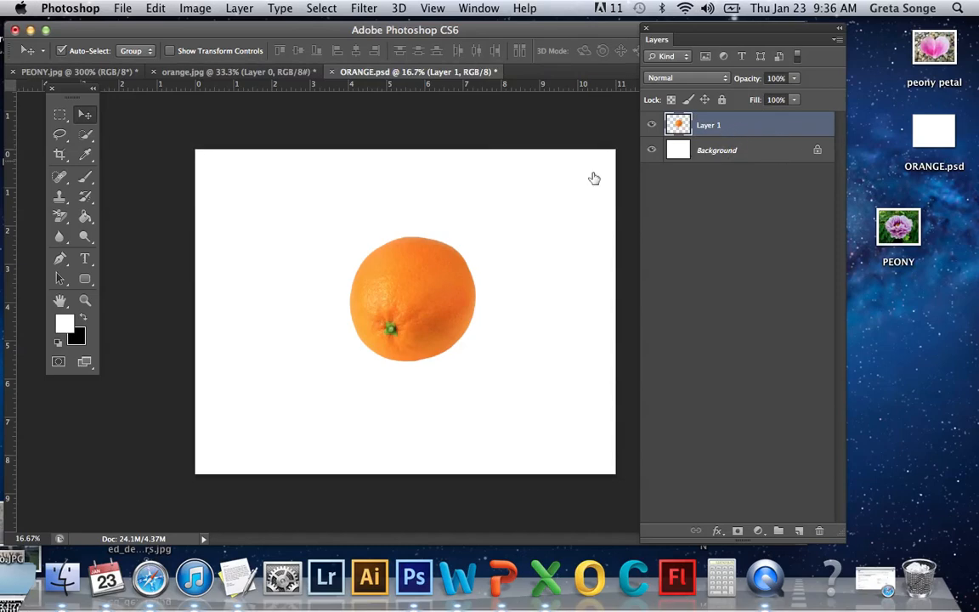
{"action": "mouse_move", "coordinate": [428, 292]}
{"action": "left_mouse_down"}
{"action": "mouse_move", "coordinate": [403, 279]}
{"action": "mouse_move", "coordinate": [415, 284]}
{"action": "left_mouse_up"}
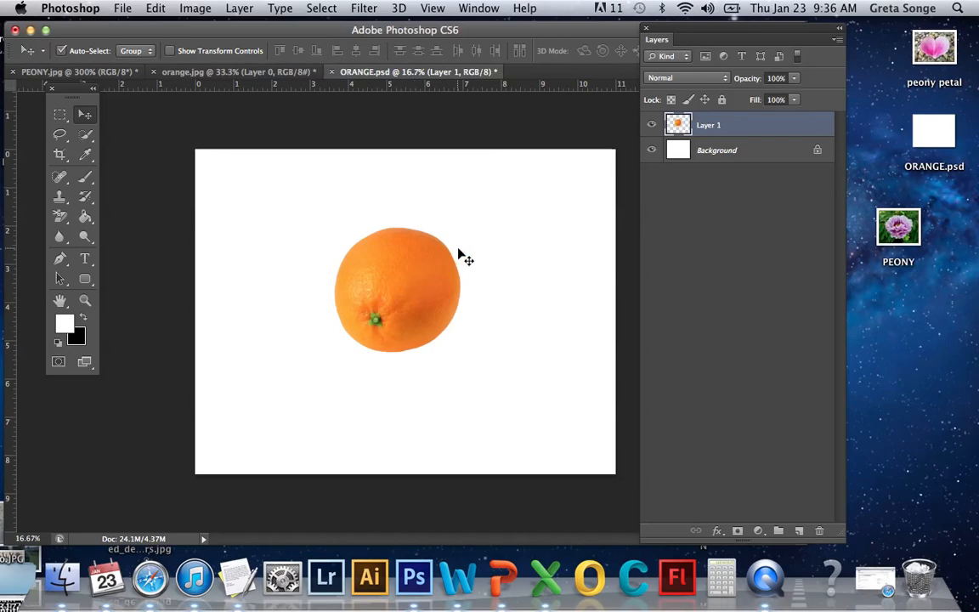
Step: Undo the repositioning and the pasting of the orange in ORANGE.psd
{"action": "key", "text": "alt+super+z"}
{"action": "key", "text": "alt+super+z"}
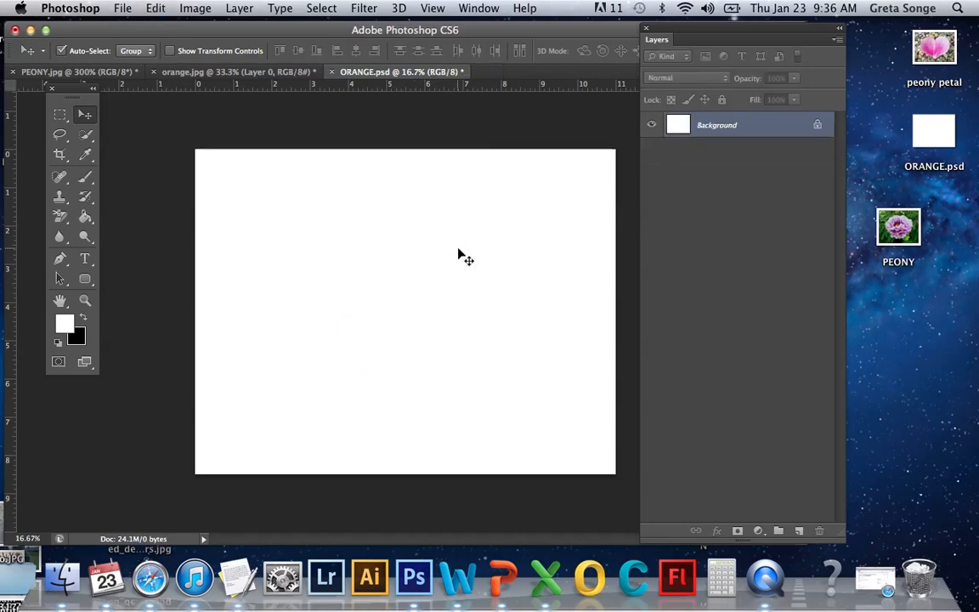
Step: Float ORANGE.psd in its own window beside orange.jpg and move the Layers panel clear of it
{"action": "left_click", "coordinate": [224, 73]}
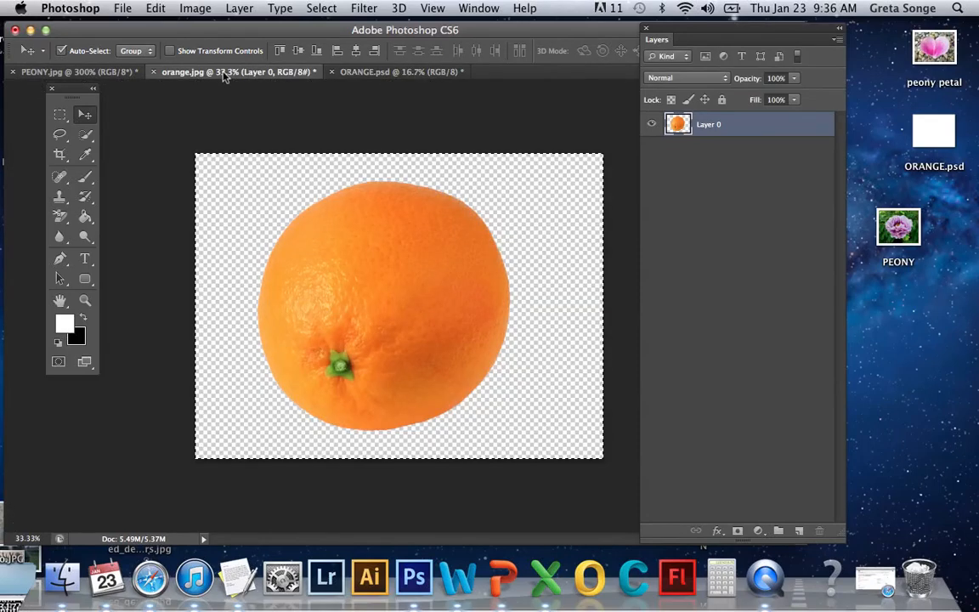
{"action": "left_click", "coordinate": [396, 73]}
{"action": "left_click_drag", "start_coordinate": [396, 73], "coordinate": [584, 126]}
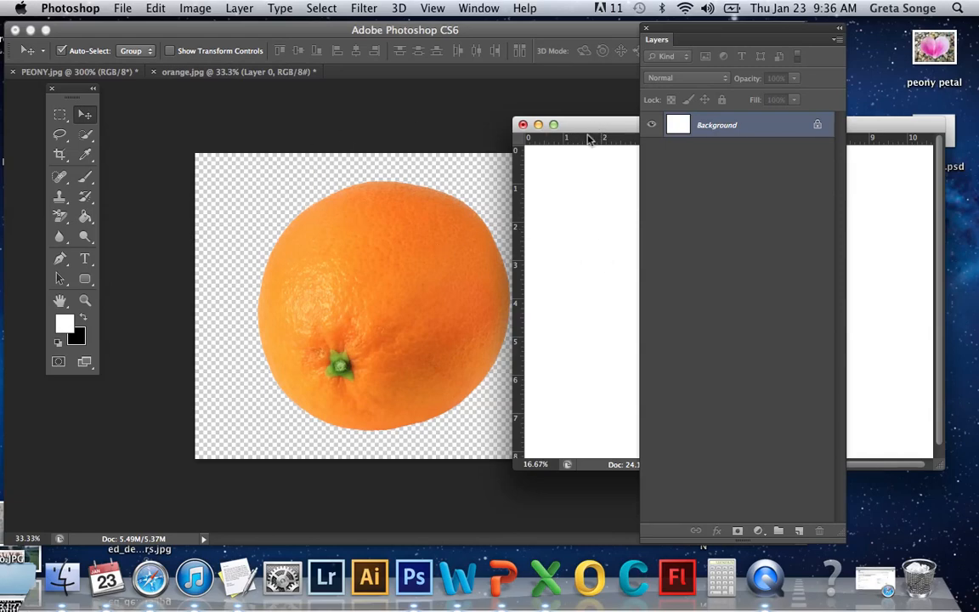
{"action": "left_click_drag", "start_coordinate": [719, 31], "coordinate": [154, 366]}
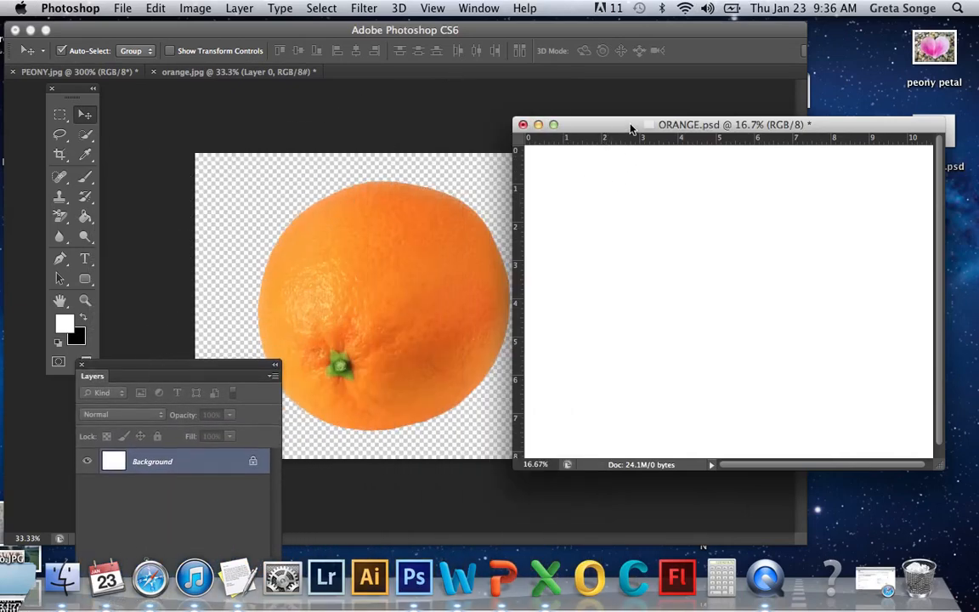
{"action": "left_click_drag", "start_coordinate": [616, 123], "coordinate": [756, 131]}
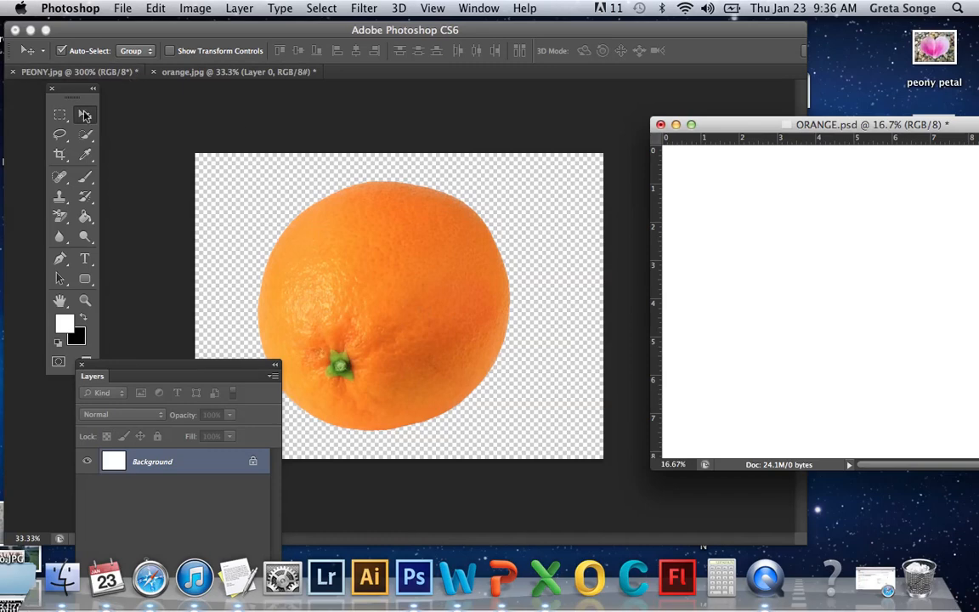
Step: Transfer the selected orange from orange.jpg into the floating ORANGE.psd window with the Move tool
{"action": "left_click", "coordinate": [202, 158]}
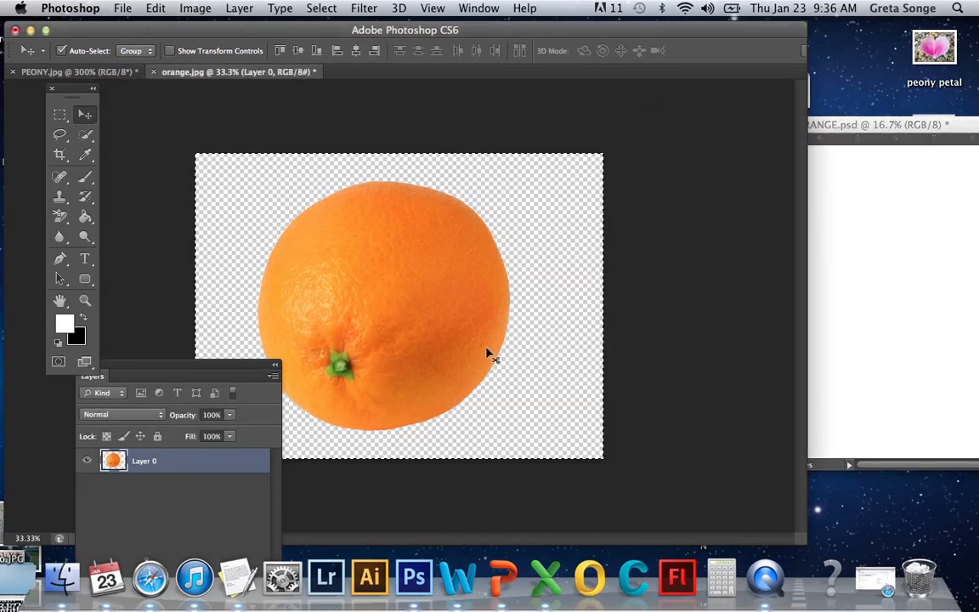
{"action": "left_click", "coordinate": [398, 273]}
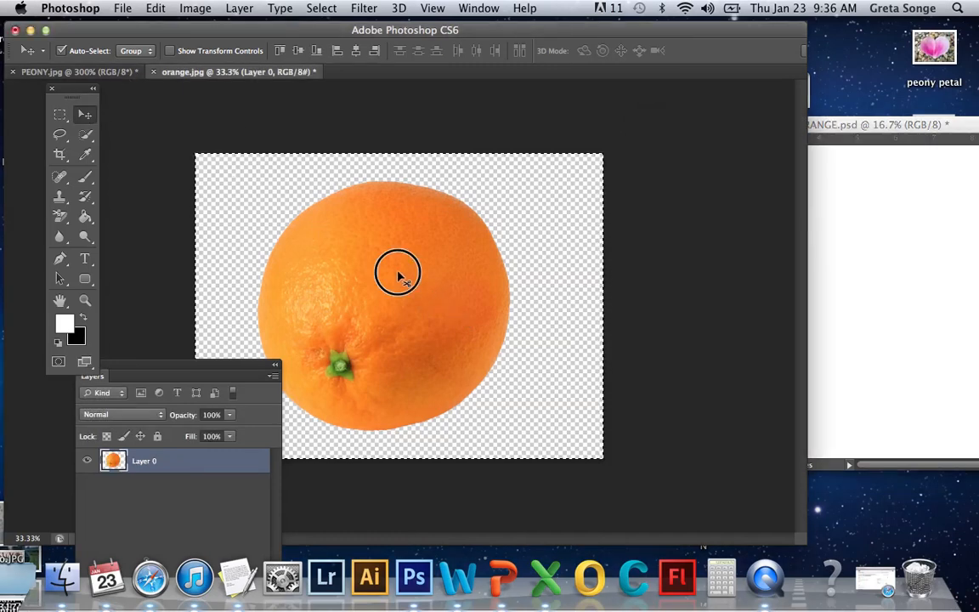
{"action": "left_click_drag", "start_coordinate": [398, 274], "coordinate": [894, 265]}
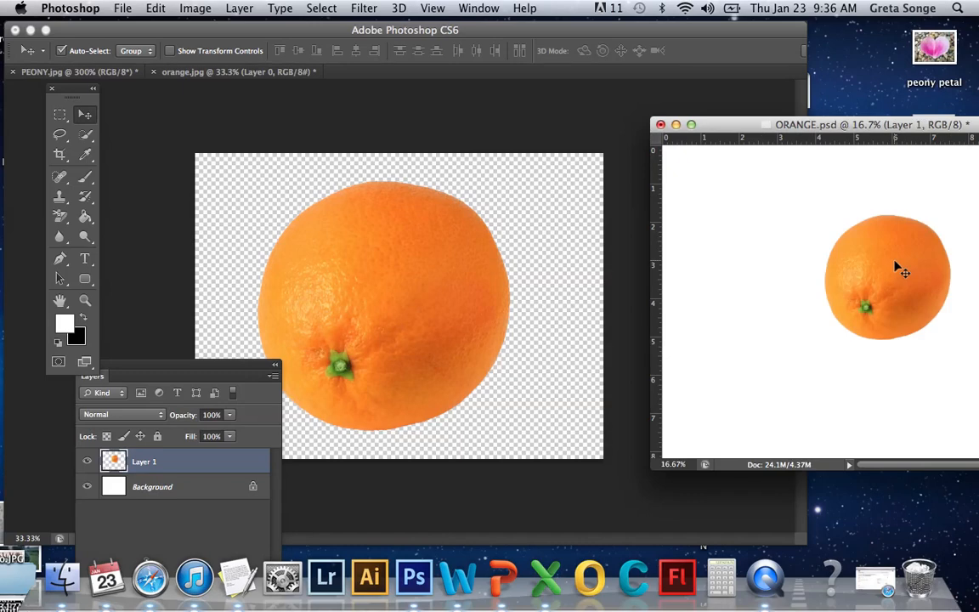
Step: Undo the orange transfer and dock the ORANGE.psd window back with the other open documents
{"action": "left_click_drag", "start_coordinate": [823, 130], "coordinate": [539, 134]}
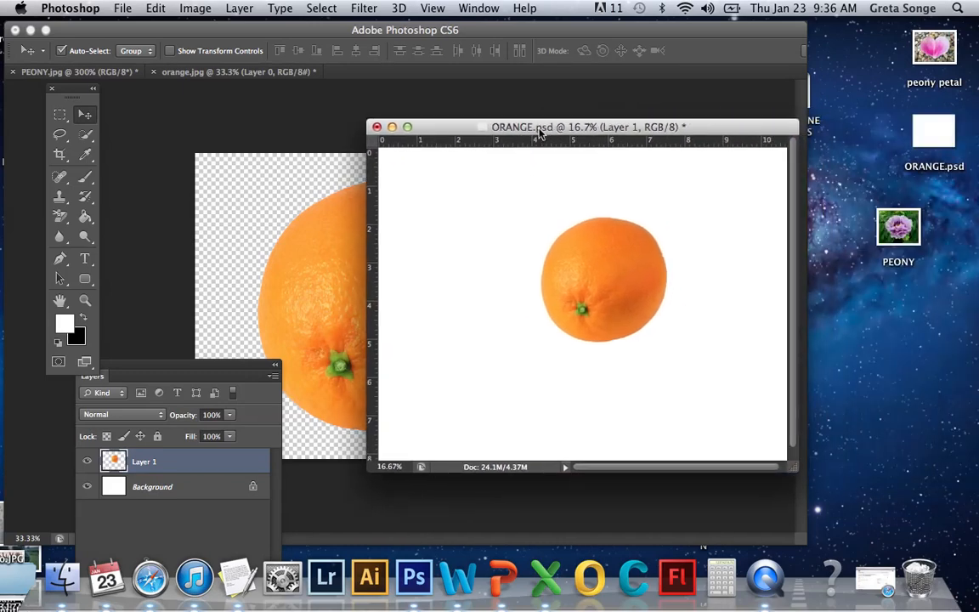
{"action": "key", "text": "super+z"}
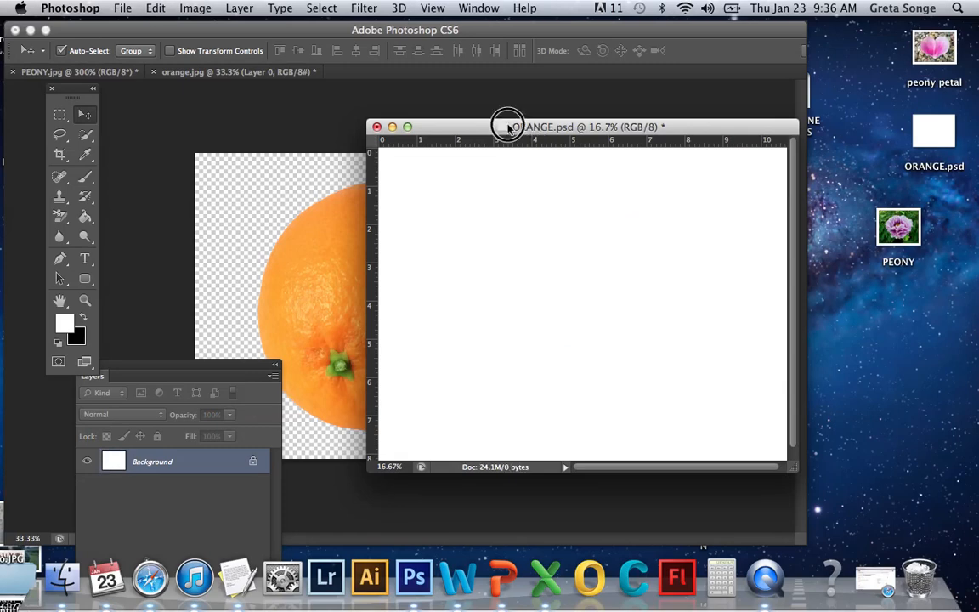
{"action": "left_click_drag", "start_coordinate": [441, 125], "coordinate": [412, 78]}
Step: Deselect in orange.jpg and transfer the orange onto the middle of the docked ORANGE.psd page with the Move tool
{"action": "left_click", "coordinate": [297, 72]}
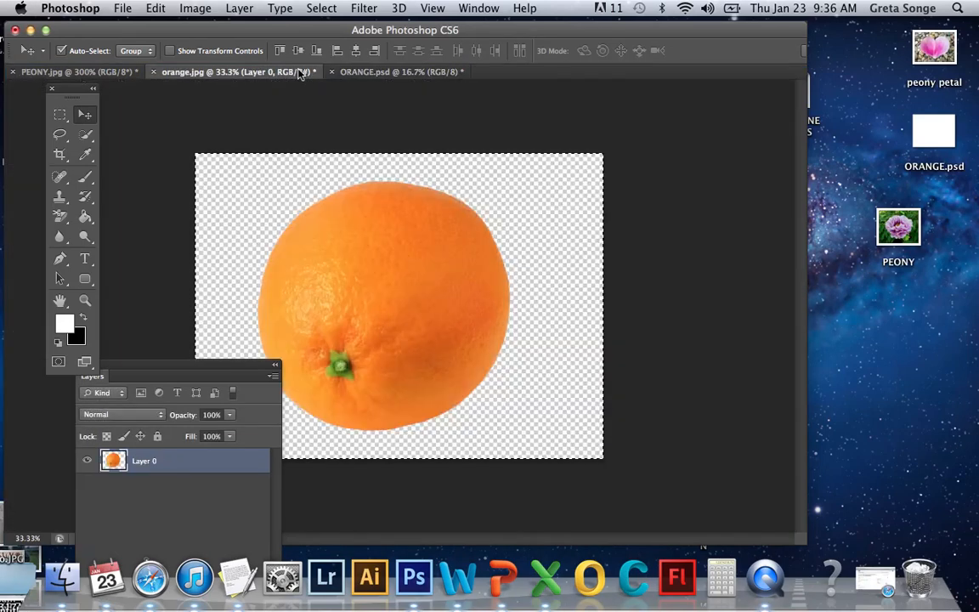
{"action": "key", "text": "super+d"}
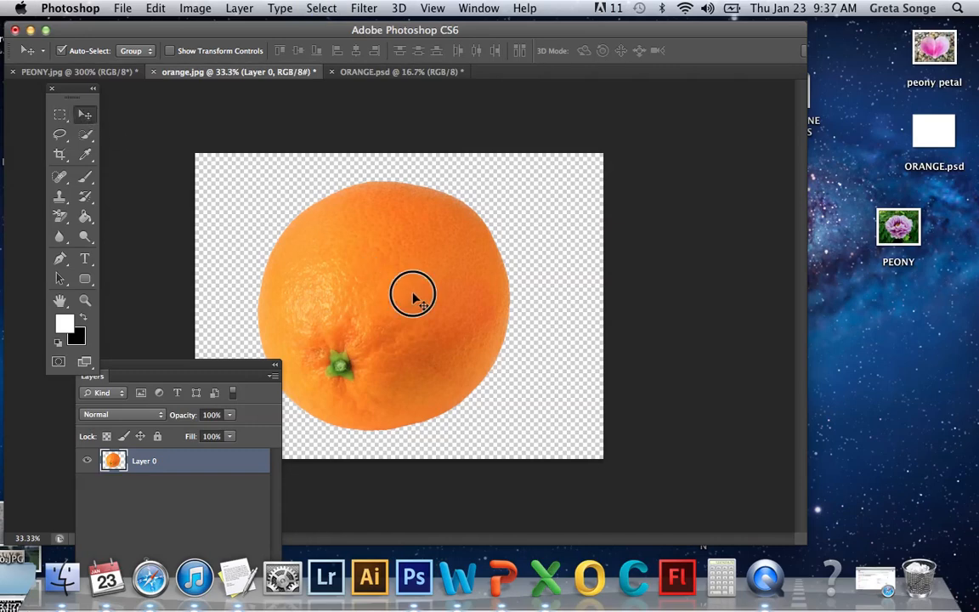
{"action": "mouse_move", "coordinate": [414, 297]}
{"action": "left_mouse_down"}
{"action": "mouse_move", "coordinate": [395, 135]}
{"action": "mouse_move", "coordinate": [404, 74]}
{"action": "mouse_move", "coordinate": [431, 258]}
{"action": "mouse_move", "coordinate": [420, 295]}
{"action": "left_mouse_up"}
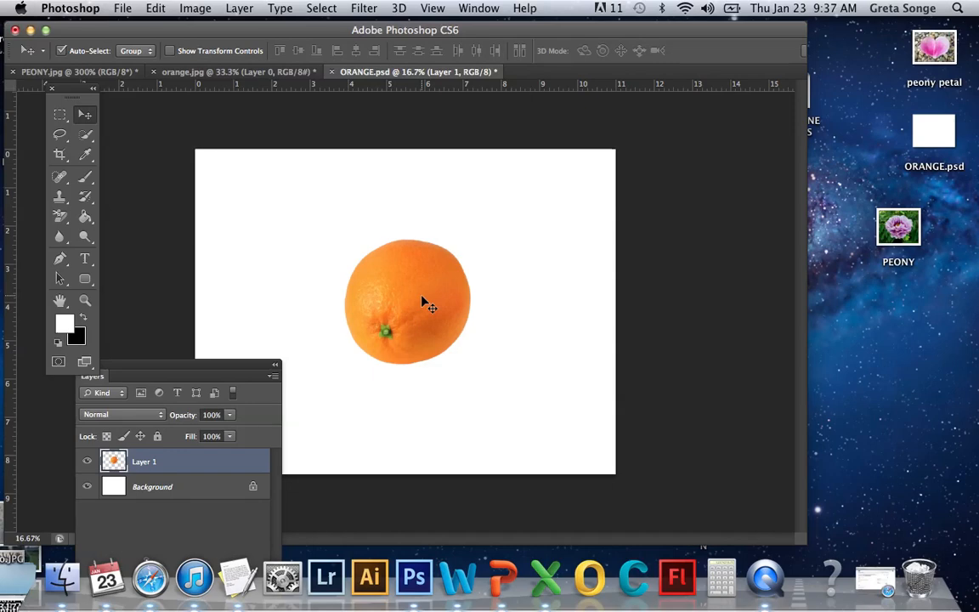
Step: Save ORANGE.psd with Maximize Compatibility enabled
{"action": "left_click", "coordinate": [123, 8]}
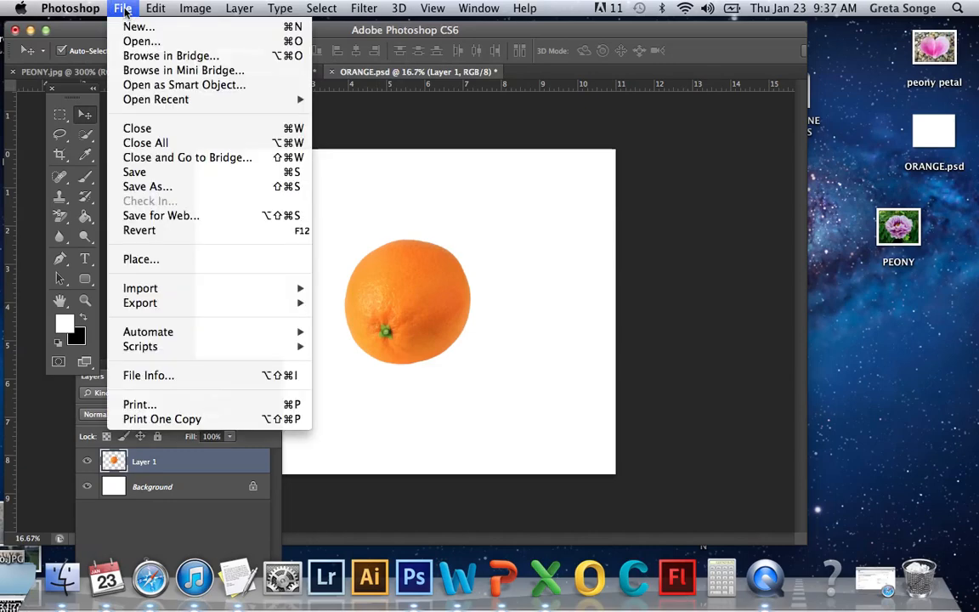
{"action": "left_click", "coordinate": [150, 174]}
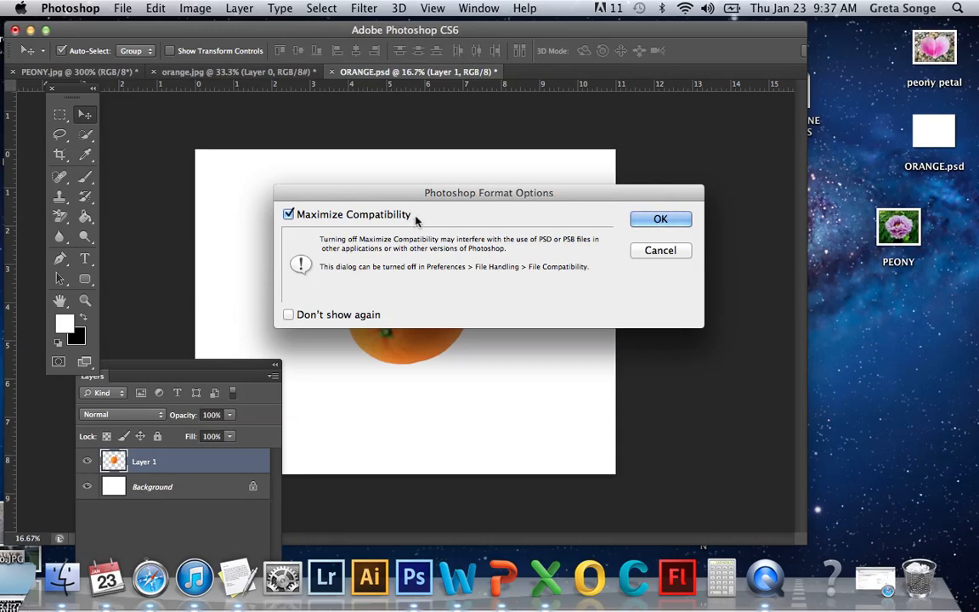
{"action": "left_click", "coordinate": [661, 221]}
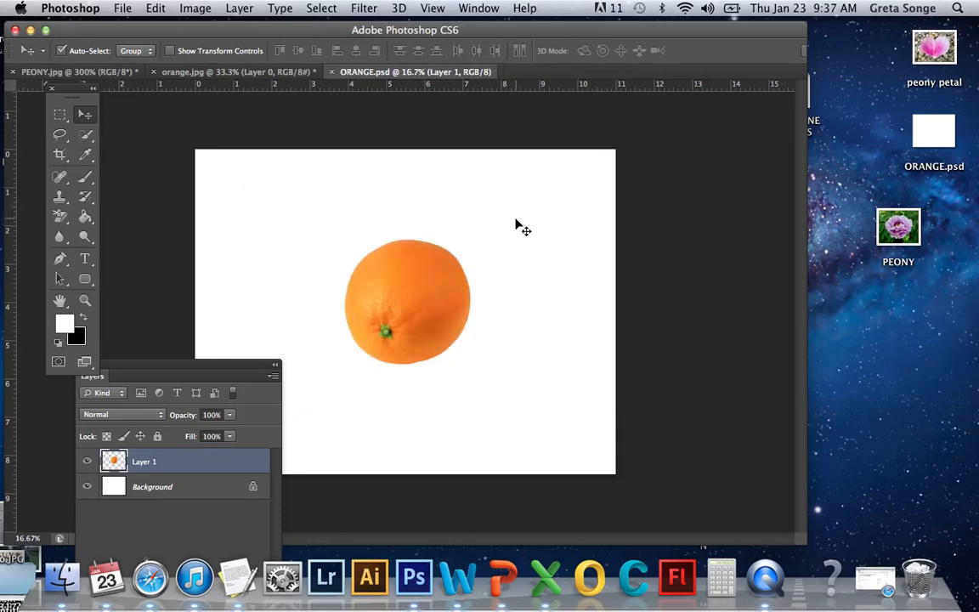